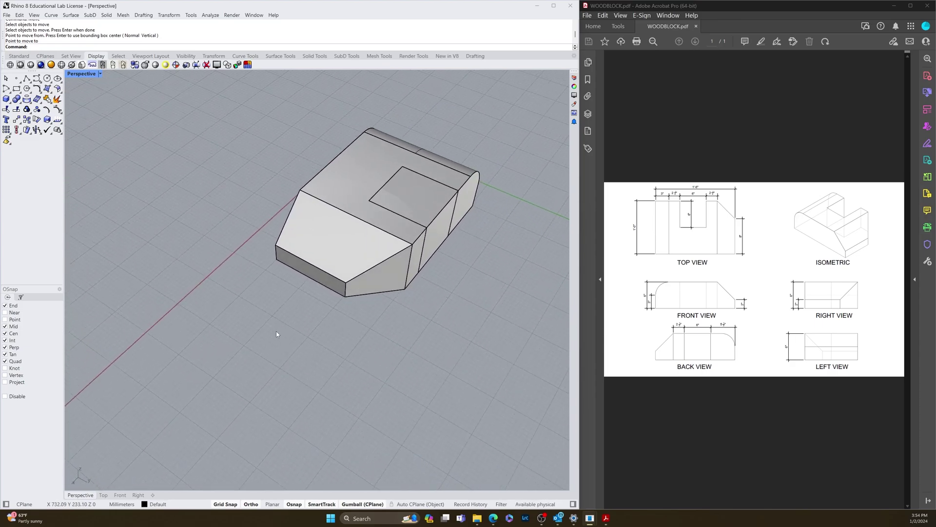
- Subtract the rectangular extrusion from the wood block with BooleanDifference to cut the notch
type("BooleanDifference")
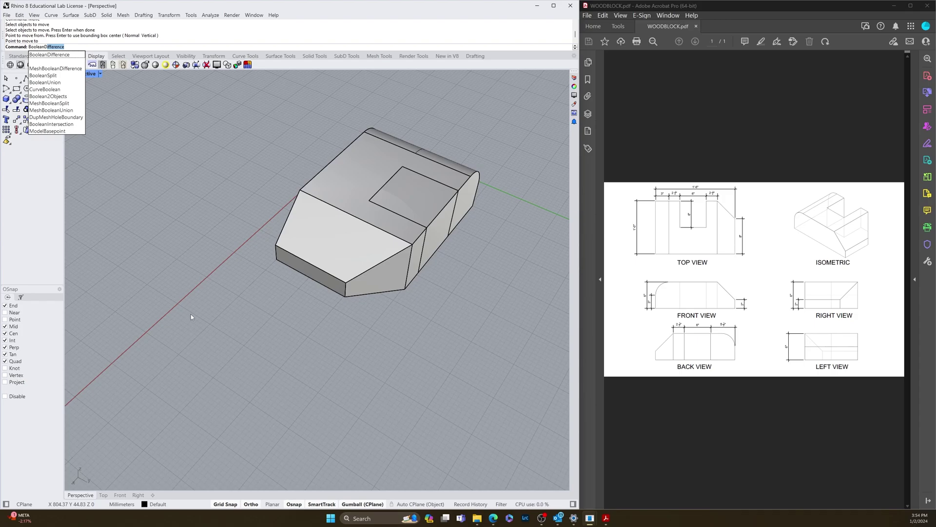
key("Return")
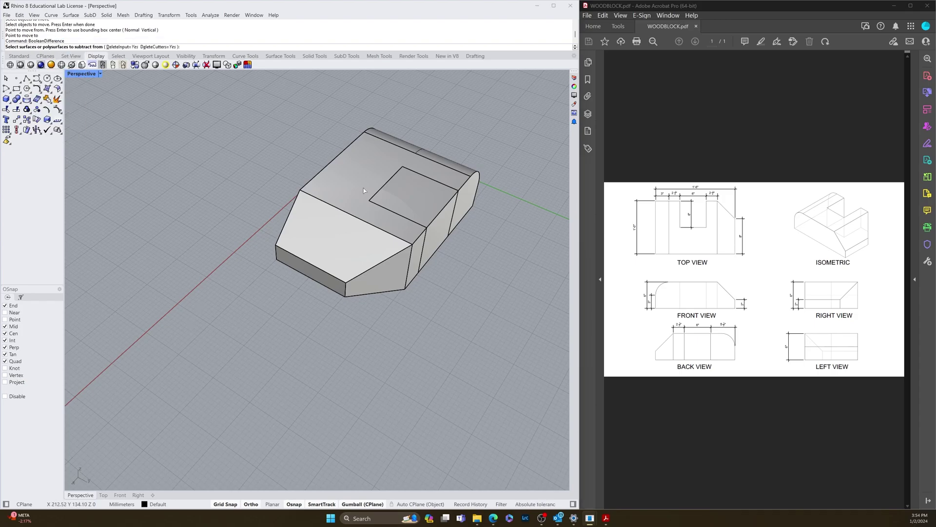
left_click(327, 192)
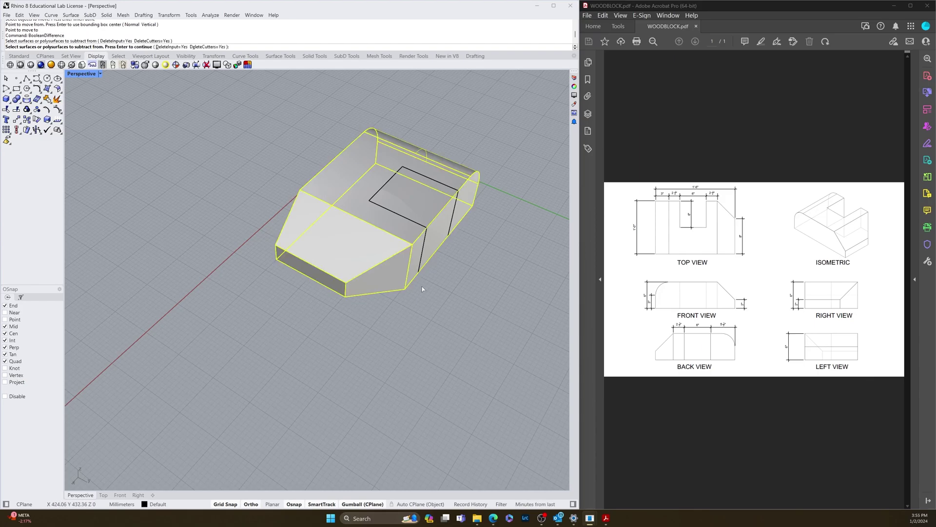
key("Return")
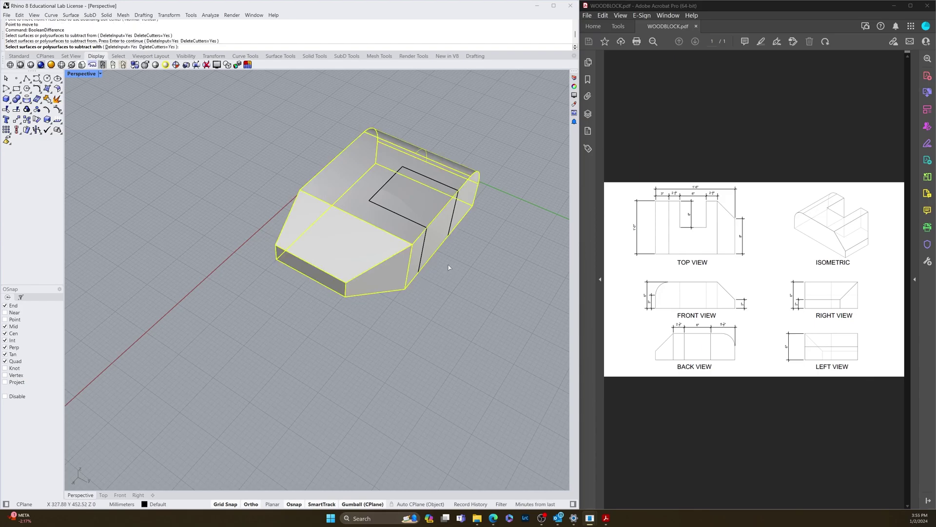
left_click(420, 206)
key("Return")
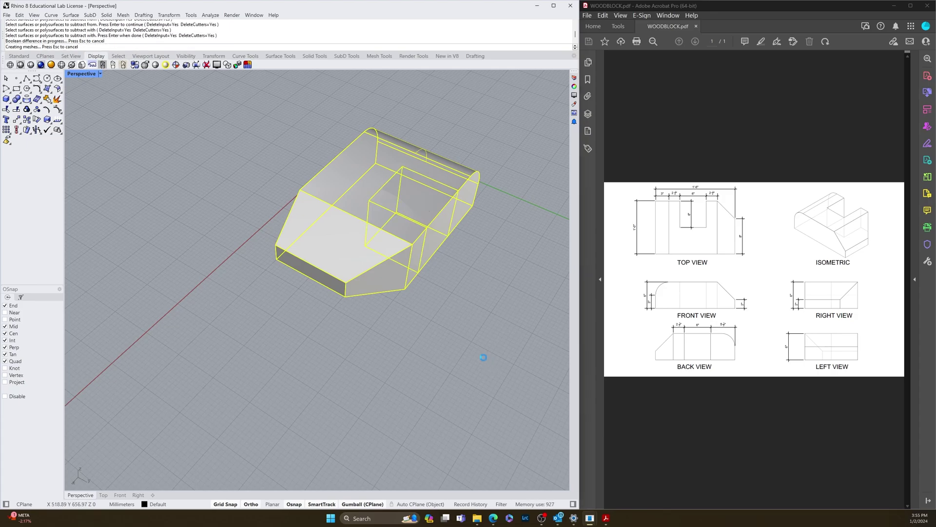
right_click_drag(447, 338, 311, 382)
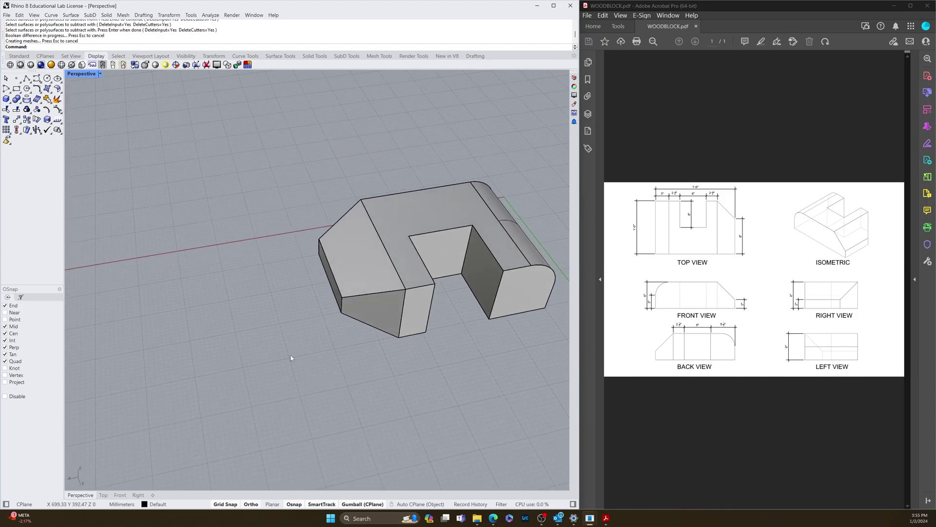
- Undo the Boolean difference and deselect both solids
key("ctrl+z")
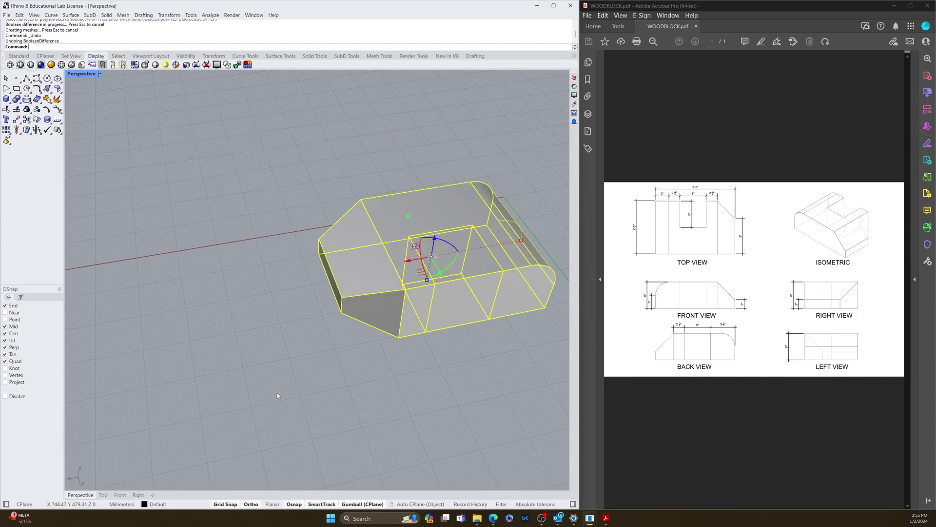
key("Escape")
- Delete the rectangular cutter extrusion from the notch area, leaving the main block polysurface in place
left_click(463, 280)
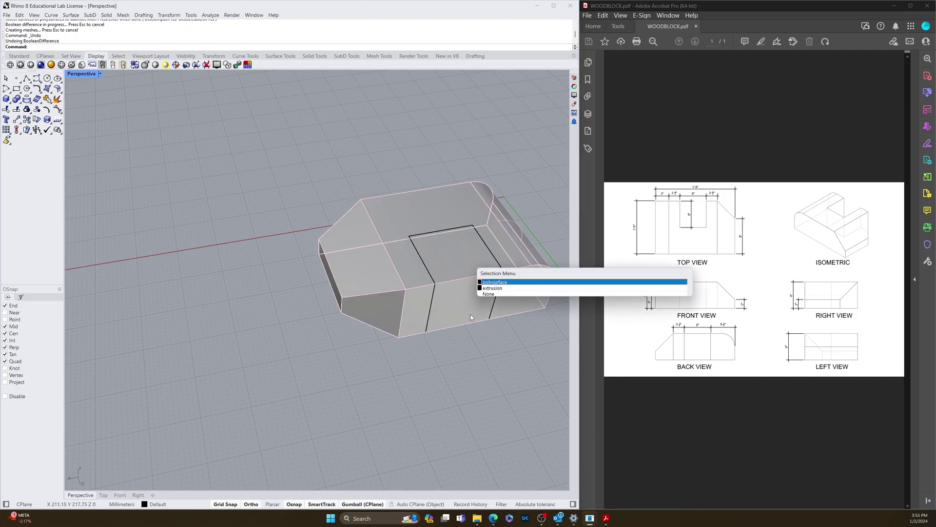
left_click(452, 393)
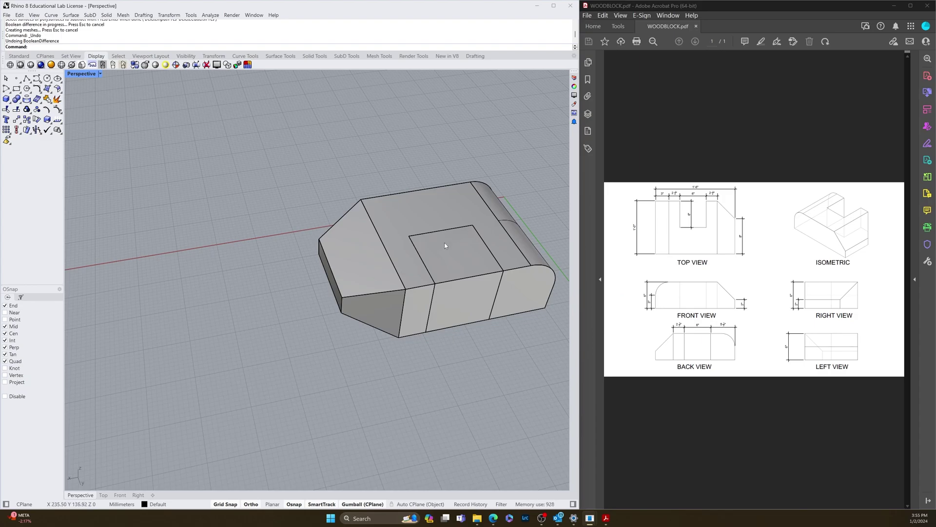
left_click(459, 241)
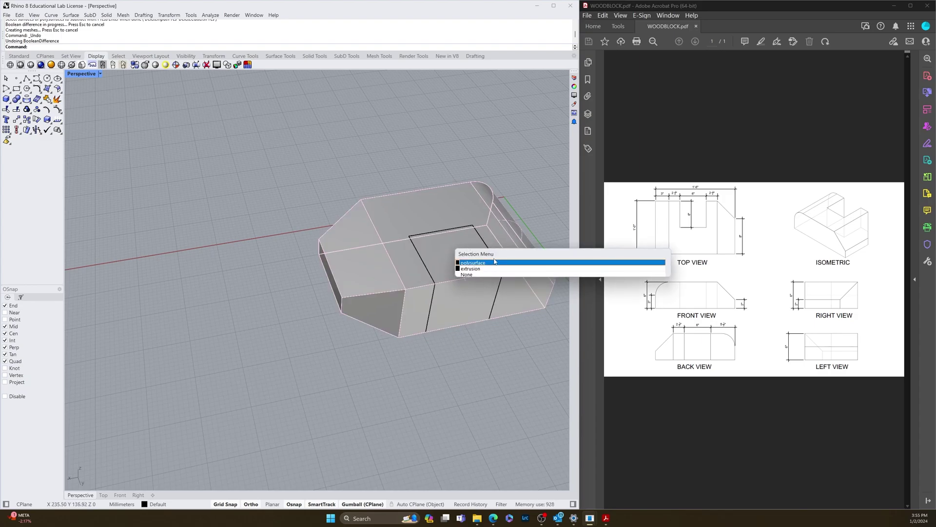
left_click(469, 268)
key("Delete")
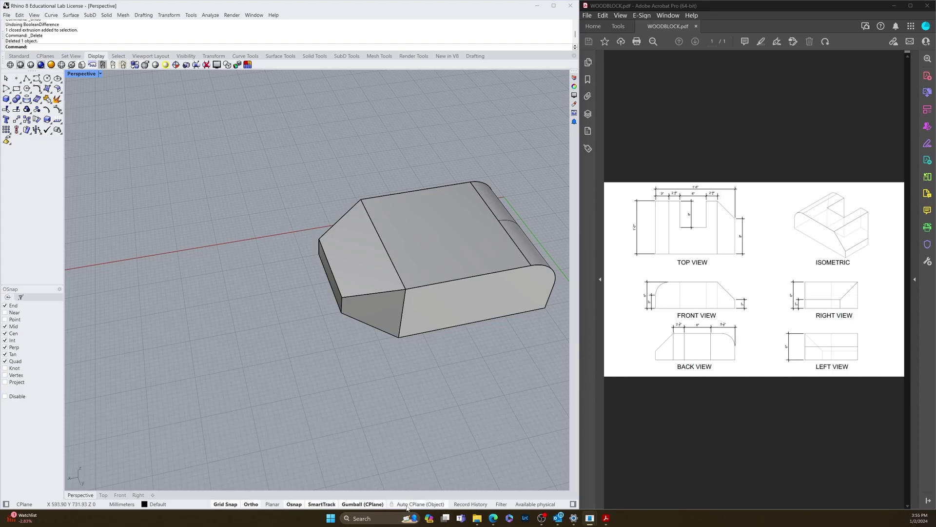
- Enable automatic CPlane alignment to objects and try it by selecting the whole block, leaving the block deselected
left_click(434, 503)
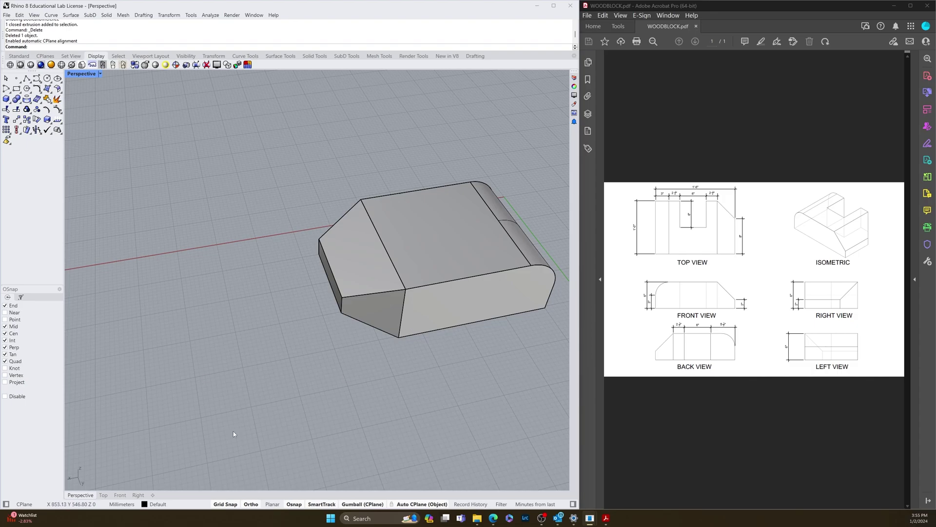
right_click_drag(396, 374, 331, 266)
left_click(331, 266)
left_click(442, 322)
right_click_drag(474, 329, 429, 317)
left_click(361, 278)
right_click_drag(456, 355, 461, 344)
left_click(438, 383)
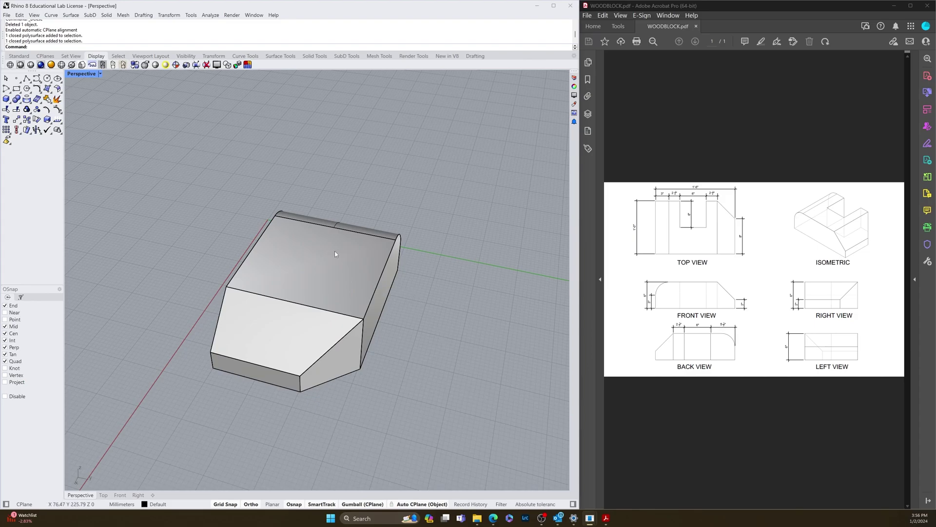
- Select only the block's sloped end face so the construction plane aligns to it
key("ctrl+shift")
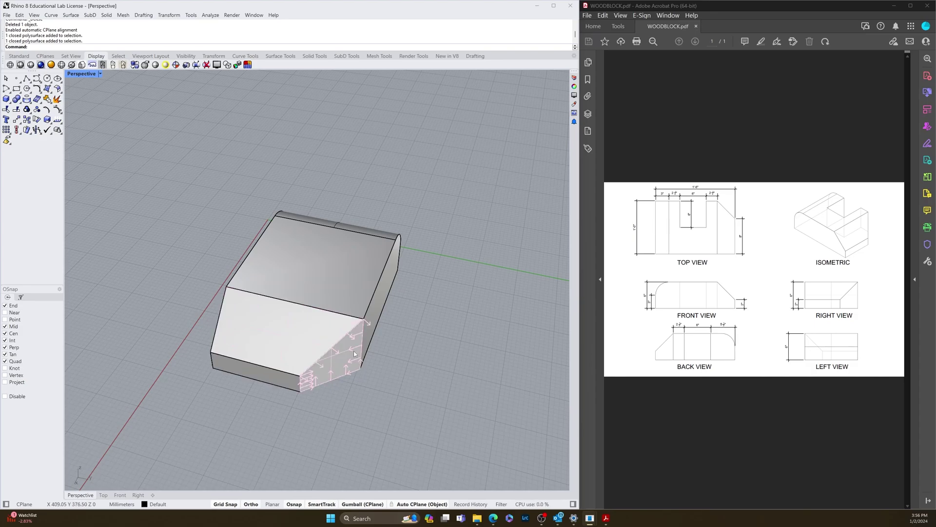
left_click(273, 334, "ctrl+shift")
right_click_drag(276, 337, 306, 298)
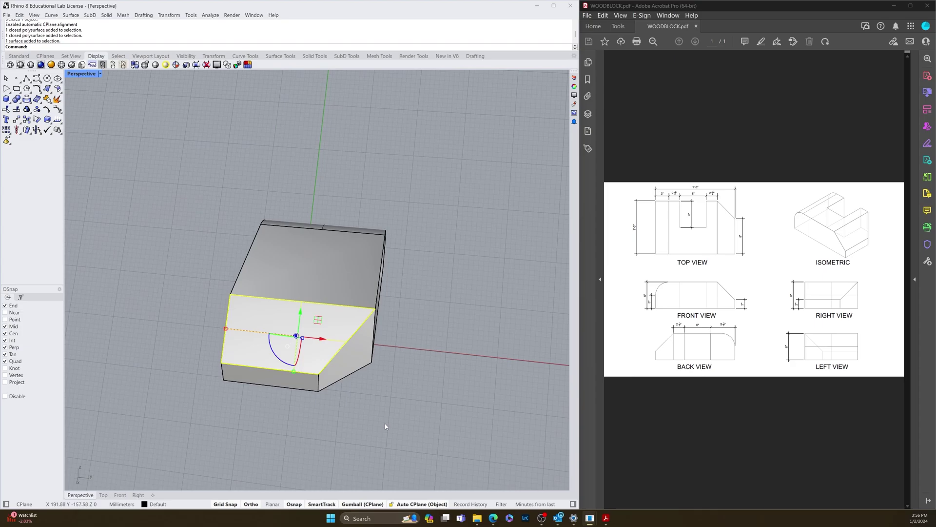
- Align the construction plane to the block's flat top face by selecting that face alone, and clear the selection
left_click(304, 278, "ctrl+shift")
left_click(409, 358)
left_click(328, 274, "ctrl+shift")
right_click_drag(424, 333, 356, 198)
left_click(316, 399)
right_click_drag(308, 413, 195, 380)
right_click_drag(105, 374, 223, 292)
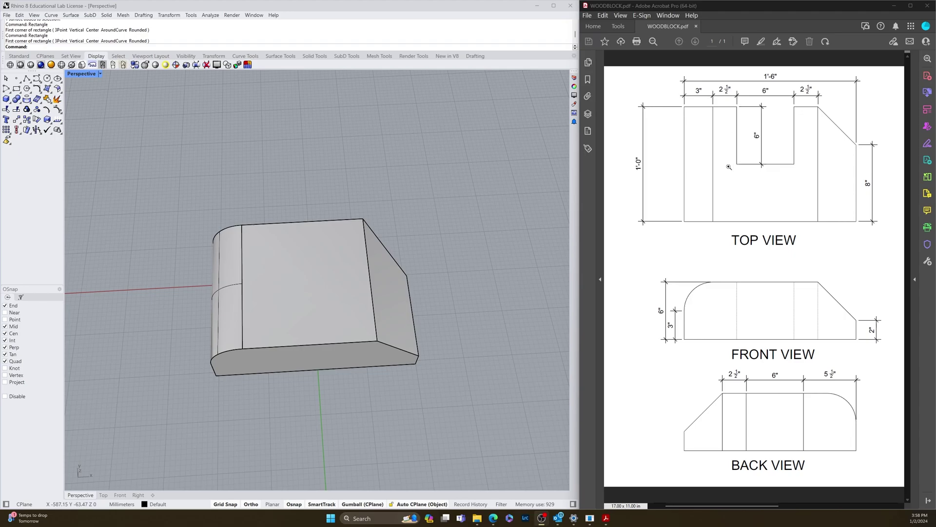
- Draw a 2.5" guide line along the top face's notch-side edge, starting where the rounded end meets the flat top
left_click(419, 258)
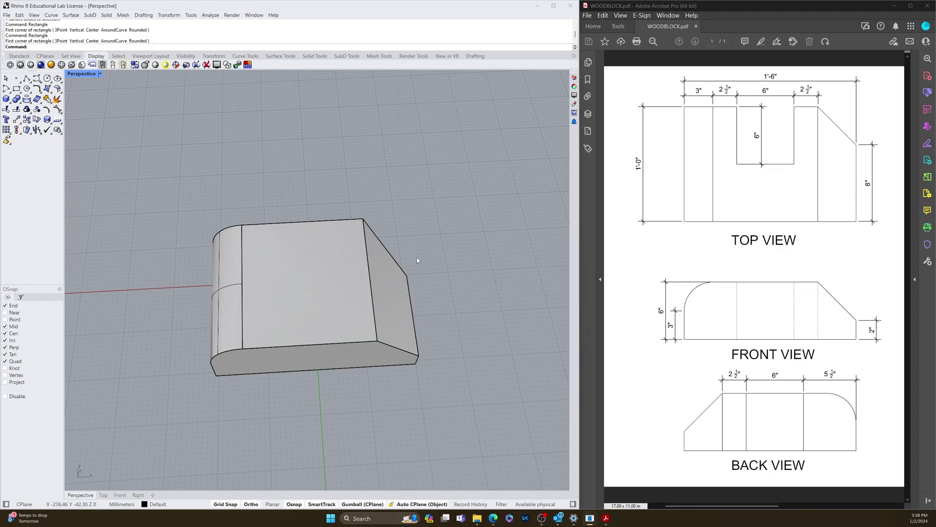
type("line")
key("Return")
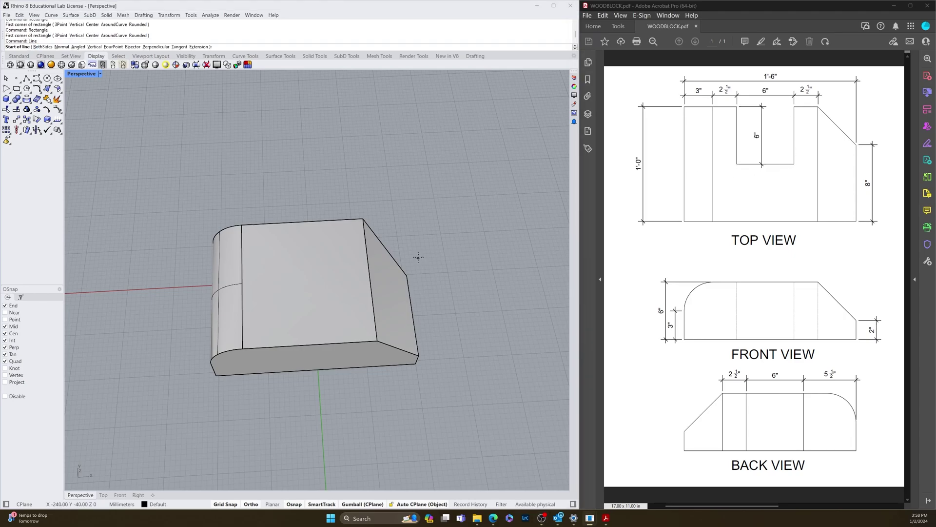
left_click(243, 225)
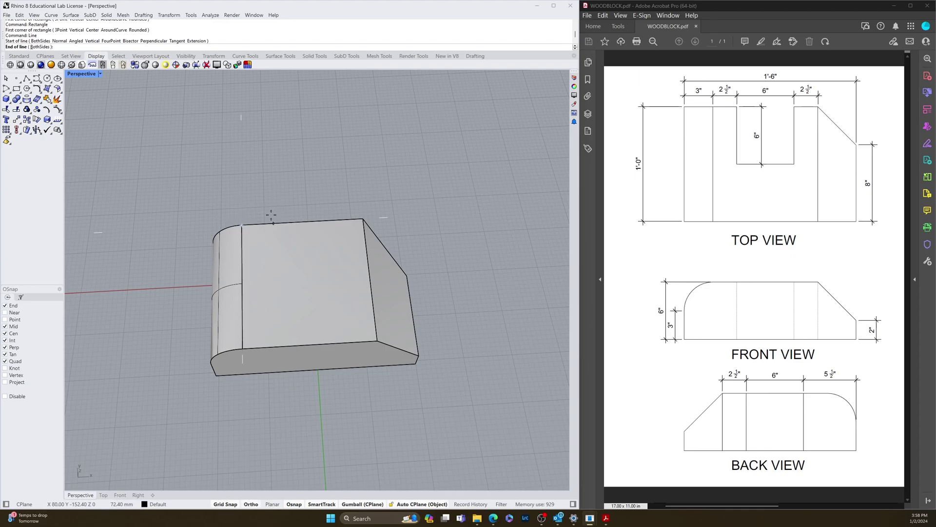
type("2.5")
key("Return")
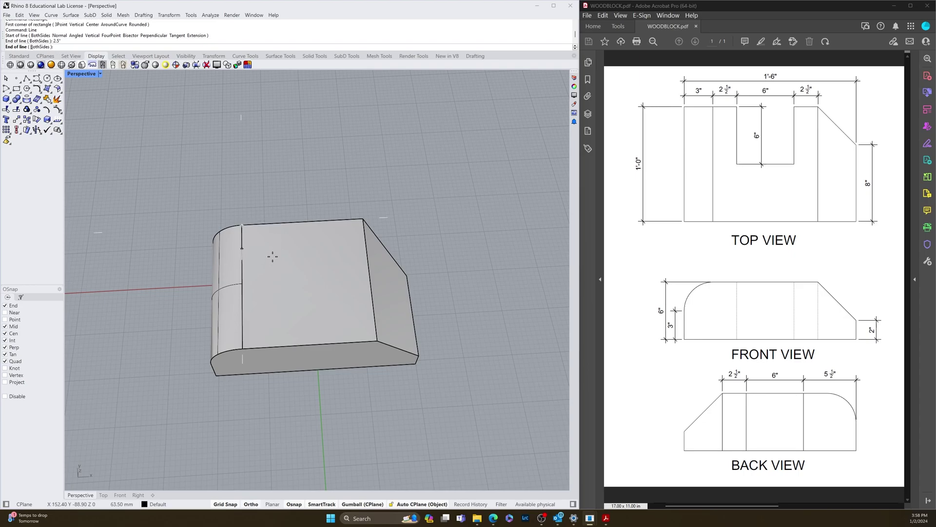
left_click(277, 224)
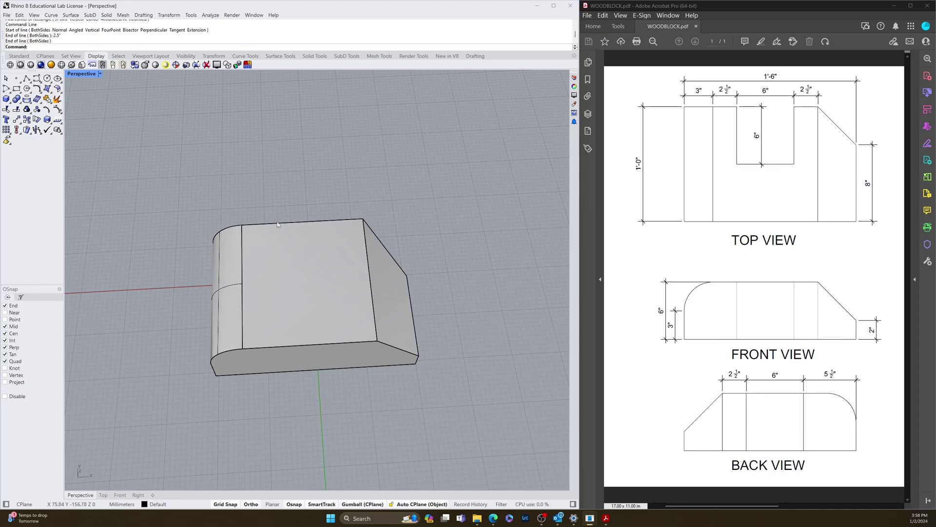
- Inspect the guide line on the top edge up close, switching the Gumball off while checking it and back on
left_click(259, 224)
scroll(219, 205, "up", 5)
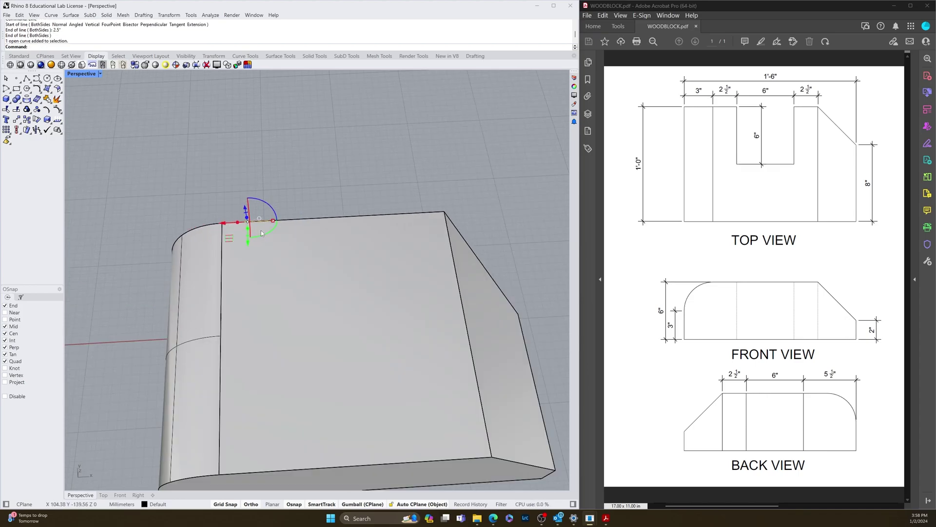
middle_click(147, 216)
scroll(183, 202, "up", 1)
left_click(190, 198)
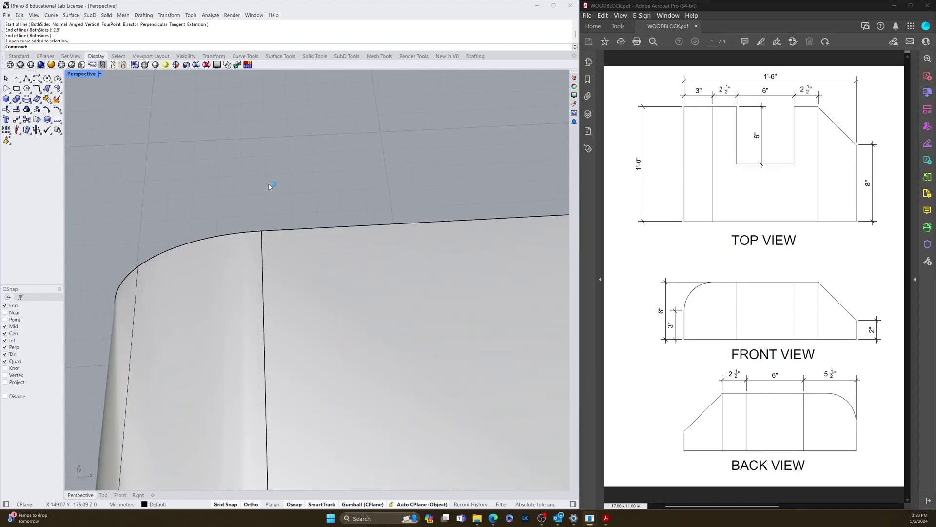
right_click_drag(272, 184, 287, 188)
left_click_drag(223, 201, 472, 262)
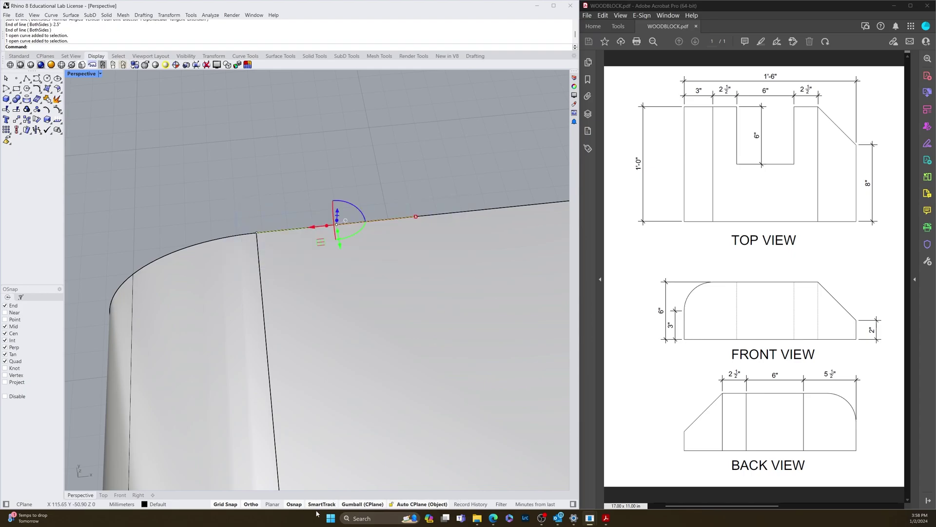
left_click(359, 504)
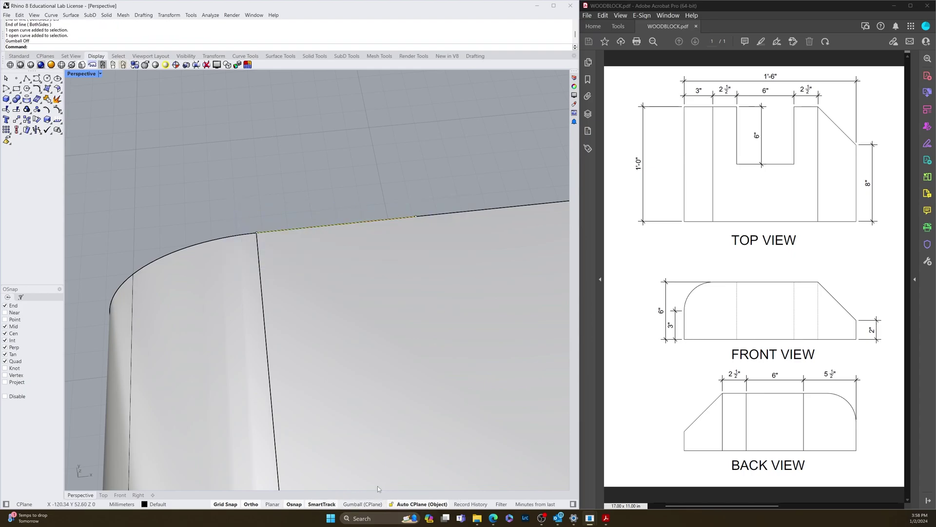
left_click(262, 162)
left_click_drag(193, 181, 436, 317)
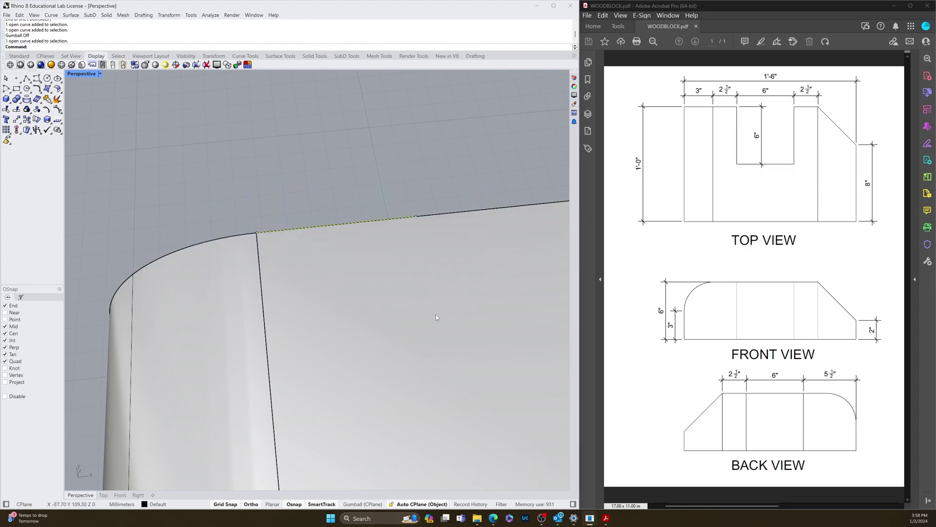
left_click(360, 186)
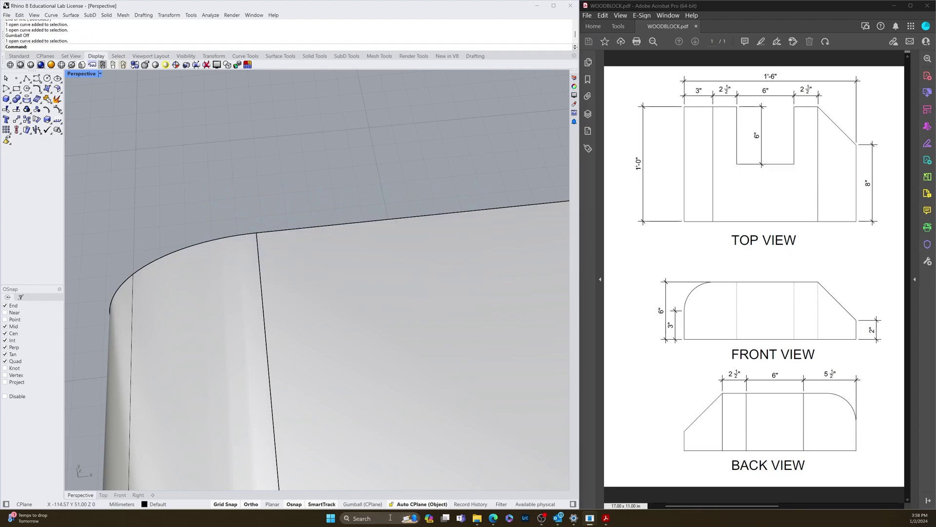
left_click(363, 504)
- Draw a 6" by 6" rectangle on the top face's plane, with its first corner at the free end of the guide line
scroll(407, 203, "down", 5)
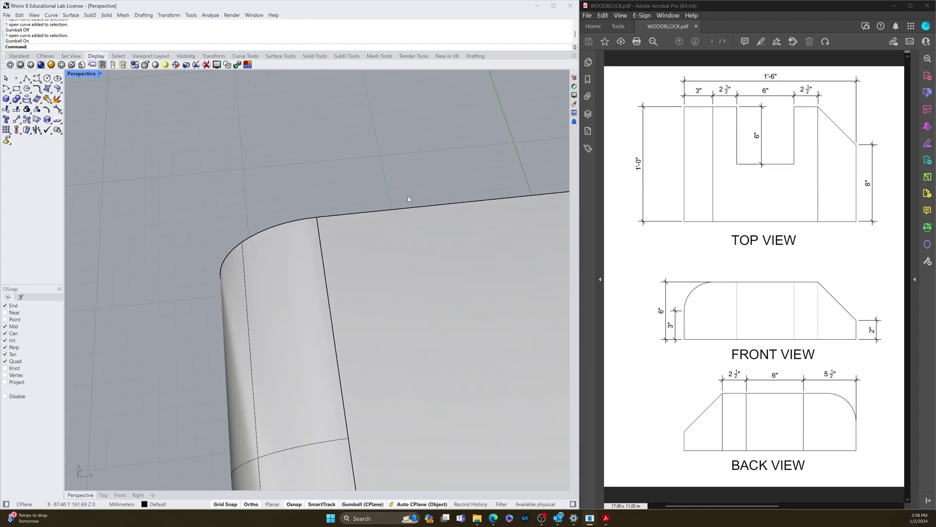
right_click_drag(470, 237, 376, 195, "shift")
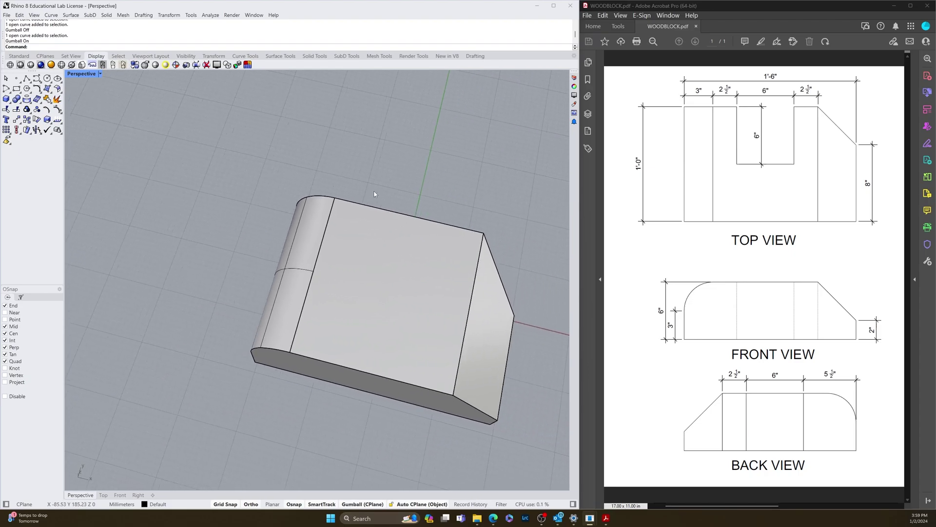
type("Rectangle")
key("Return")
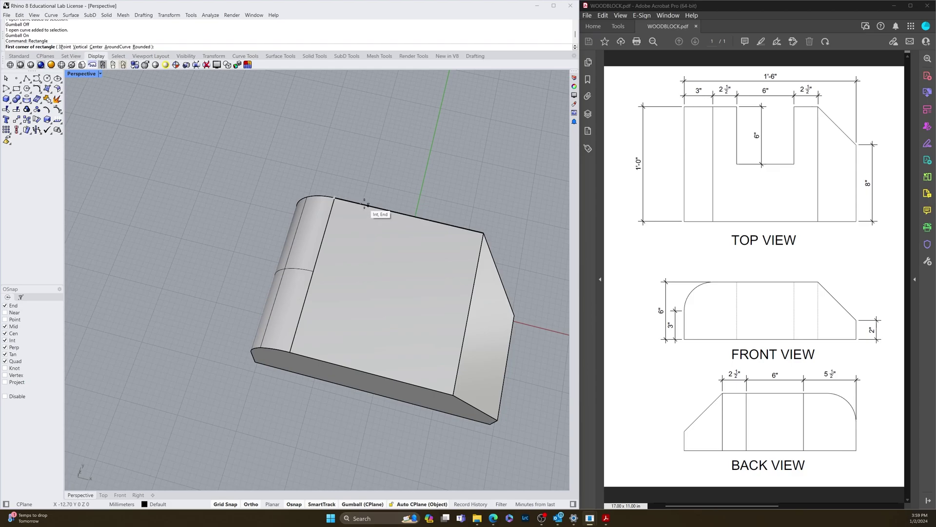
left_click(368, 206)
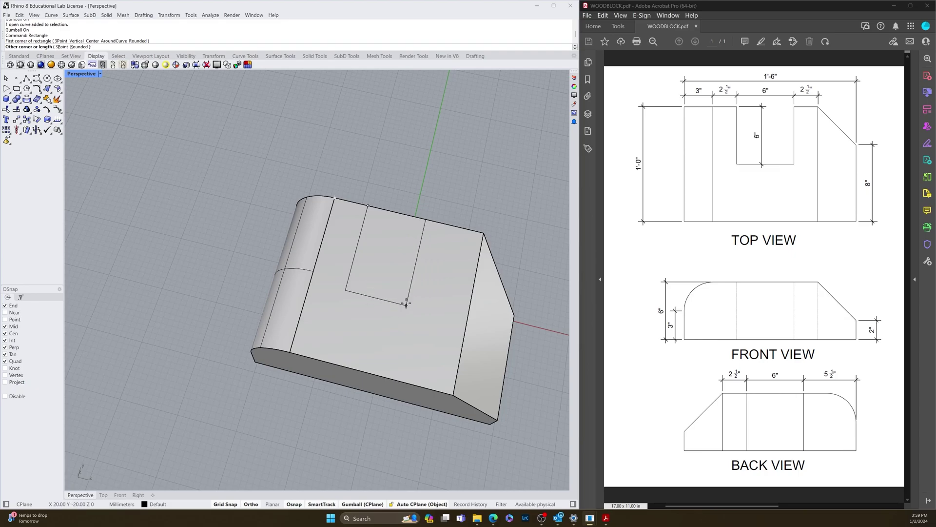
type("6\"")
key("Return")
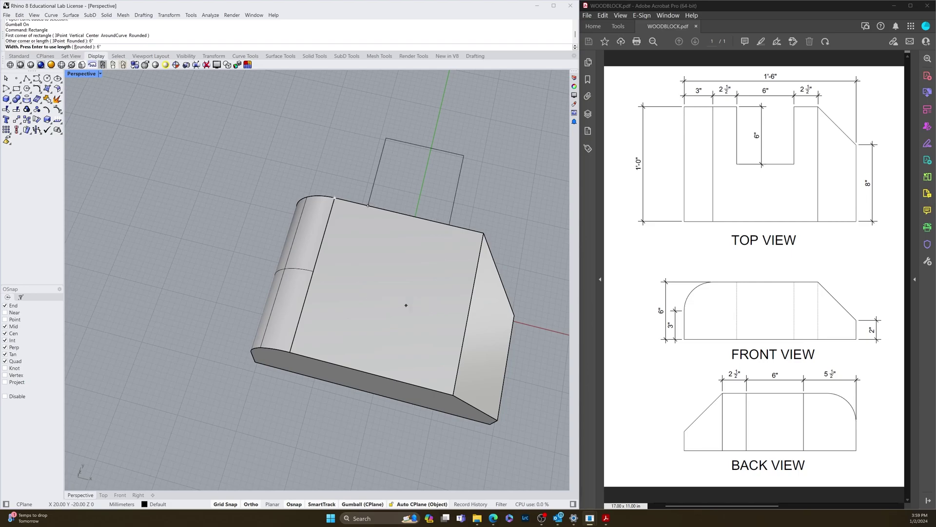
key("Return")
- Move the square onto the block's top face, from the midpoint of its outer edge to the midpoint of its block-side edge
left_click(435, 153)
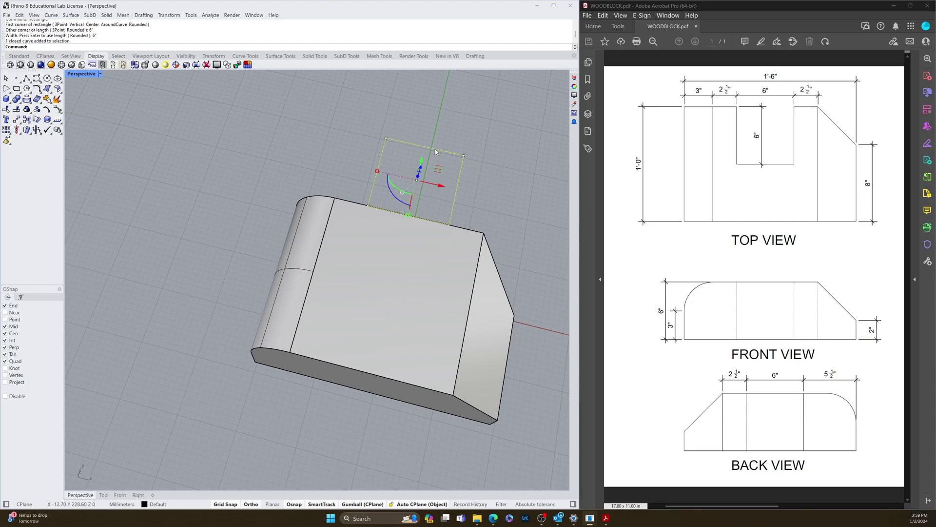
type("Move")
key("Return")
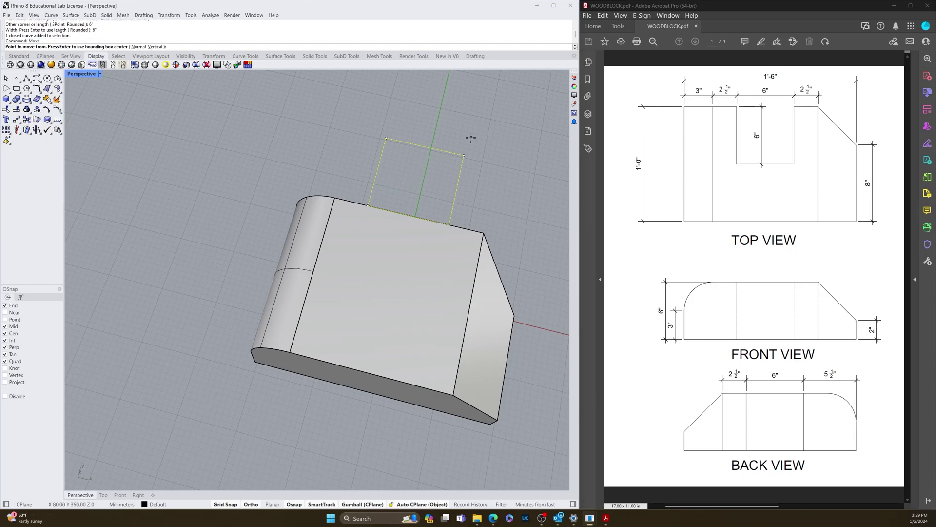
left_click(425, 146)
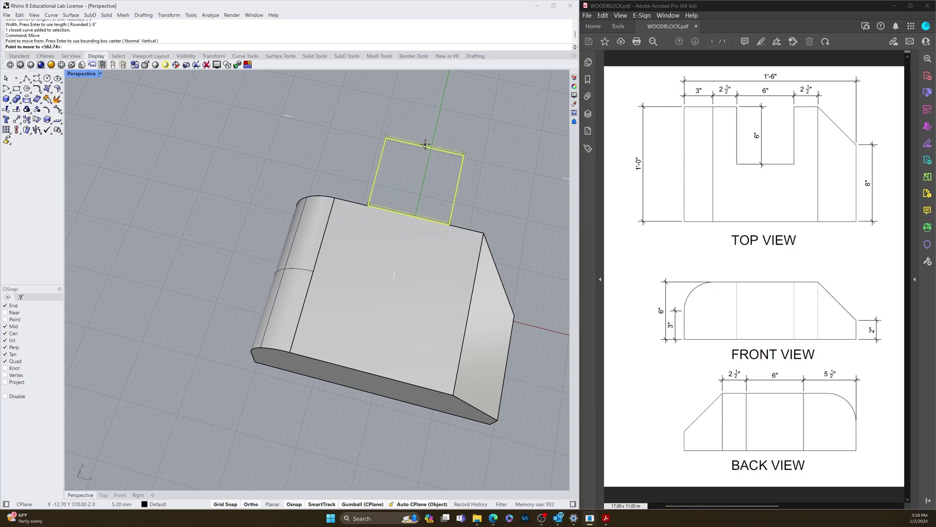
left_click(408, 215)
key("Escape")
- Try moving the block with the Gumball and relocating the Gumball's own origin, and clear the selection
mouse_move(341, 303)
right_mouse_down()
mouse_move(367, 328)
mouse_move(327, 299)
right_mouse_up()
right_click_drag(402, 352, 445, 327)
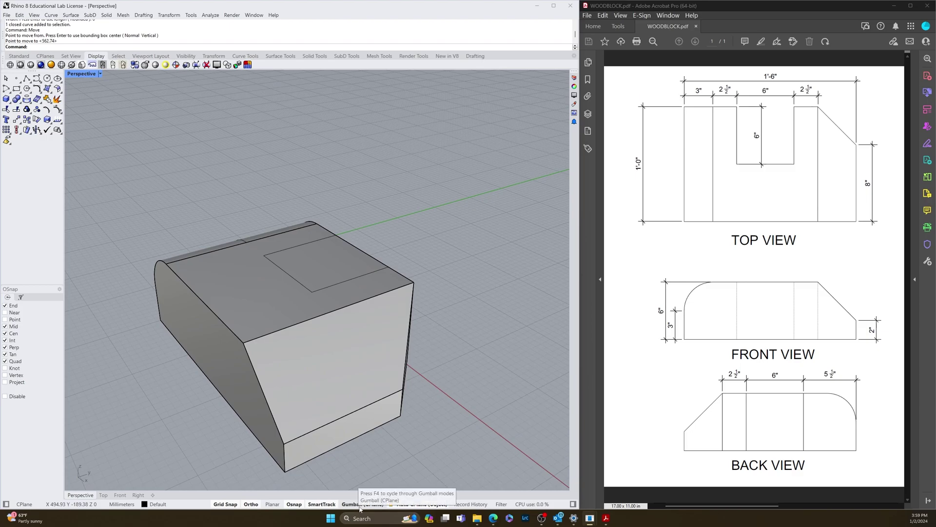
left_click(271, 353)
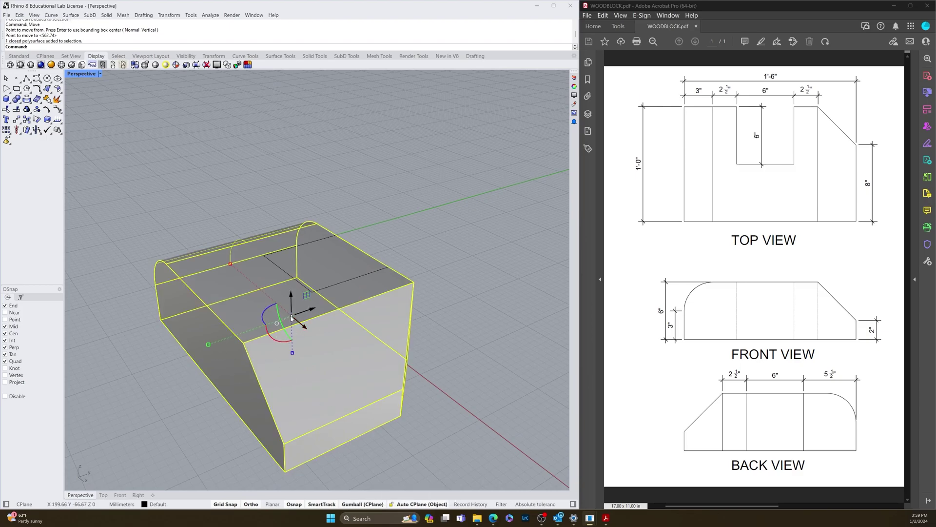
left_click_drag(313, 309, 335, 304)
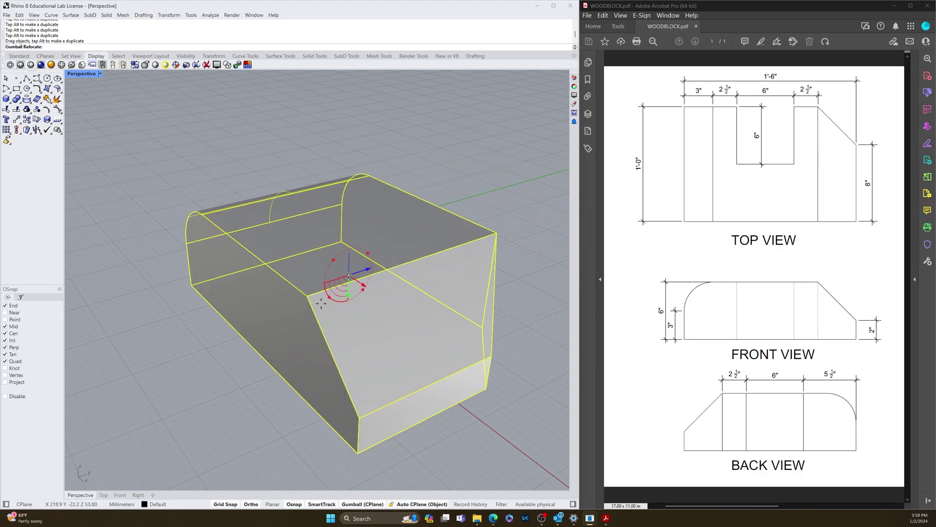
key("ctrl")
left_click_drag(335, 302, 376, 332)
key("Escape")
left_click(345, 268)
left_click(225, 384)
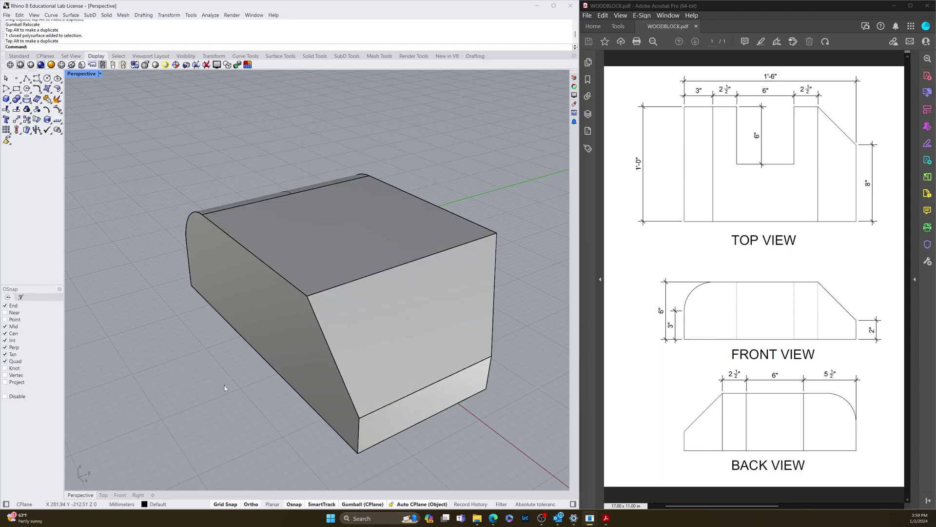
- Try scaling the block along its individual axes with the Gumball scale handles
left_click(338, 320)
left_click_drag(254, 309, 147, 341)
left_click_drag(270, 223, 226, 193)
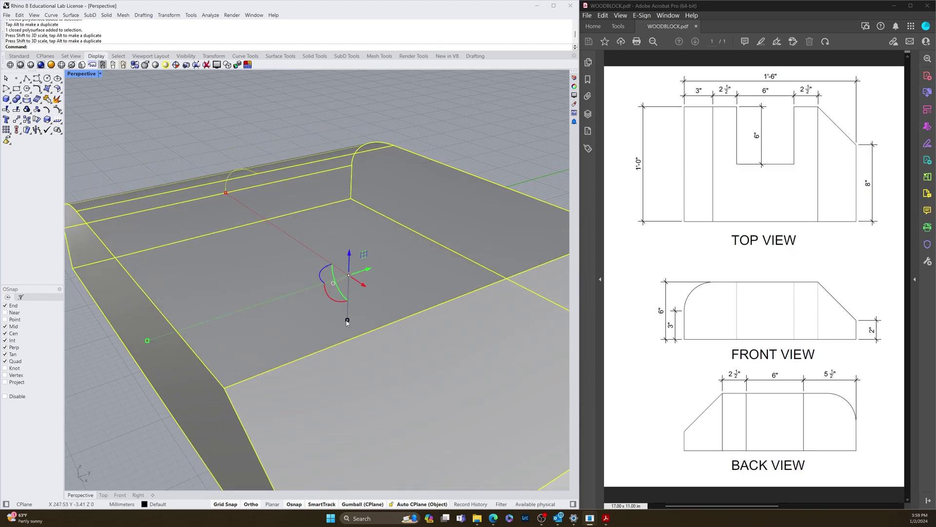
mouse_move(348, 319)
left_mouse_down()
mouse_move(347, 370)
mouse_move(347, 292)
mouse_move(347, 361)
mouse_move(347, 307)
left_mouse_up()
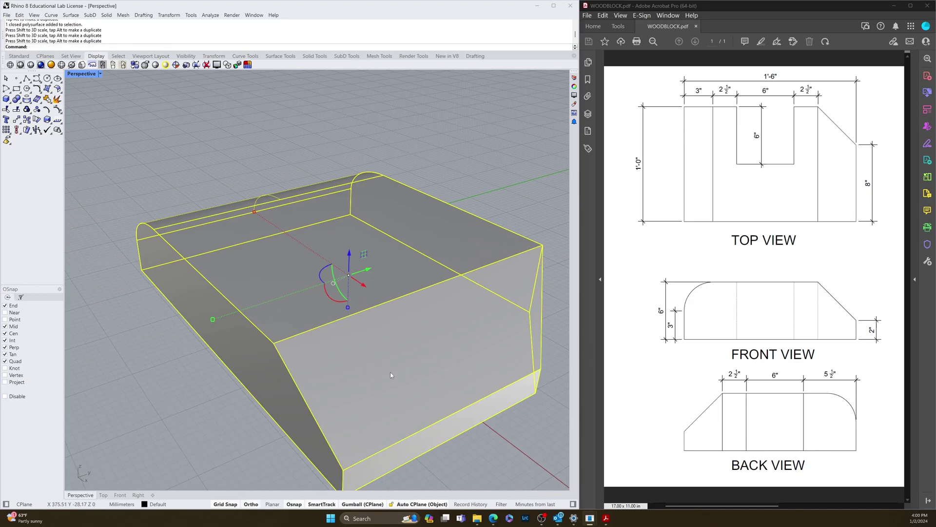
- Undo the Gumball moves and scaling of the block, and clear the selection
key("ctrl+z")
key("ctrl+z")
key("ctrl+z")
key("ctrl+z")
key("ctrl+z")
key("ctrl+z")
key("ctrl+z")
key("ctrl+z")
key("ctrl+z")
key("ctrl+z")
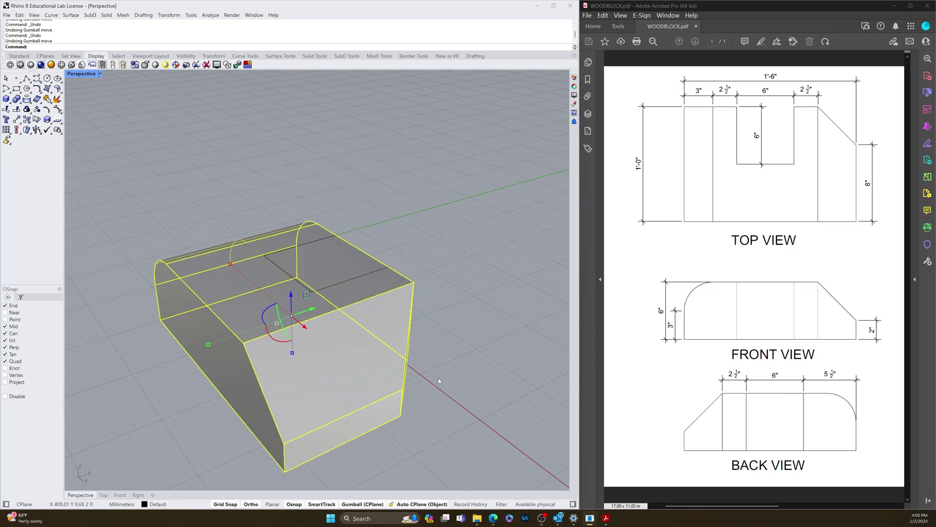
left_click(499, 378)
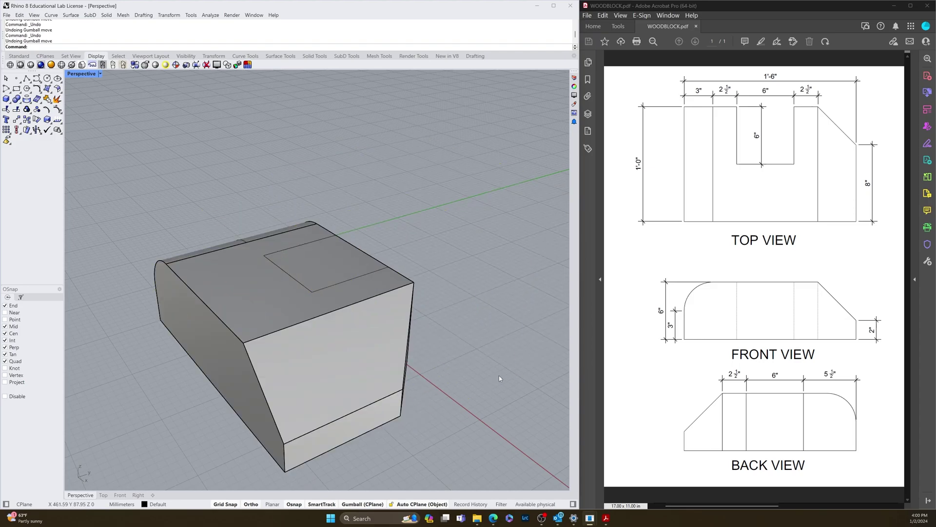
- Try cutting the notch through the block by extruding the square downward with the Gumball, and undo the cut
left_click(310, 293)
left_click(332, 307)
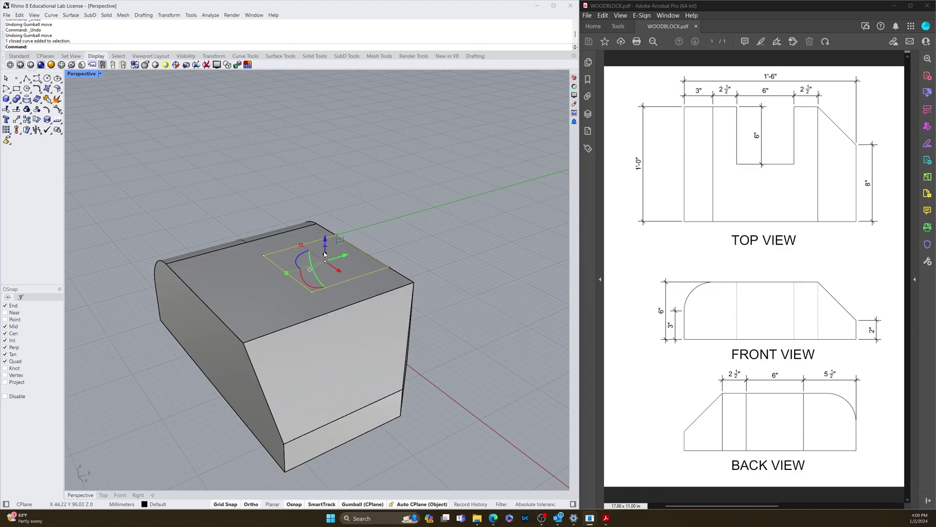
scroll(324, 253, "up", 3)
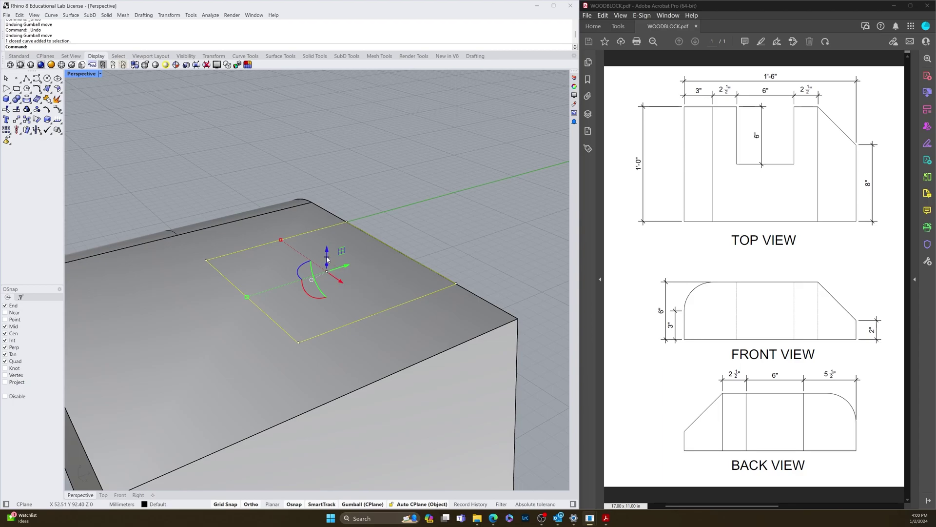
left_click_drag(327, 259, 325, 463)
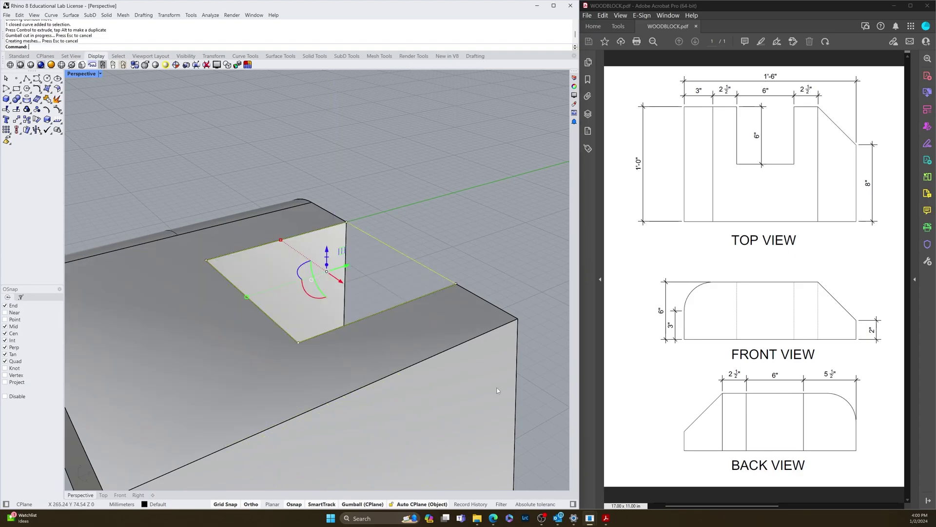
right_click_drag(483, 289, 300, 321)
left_click(200, 375)
right_click_drag(200, 376, 360, 340)
key("ctrl+z")
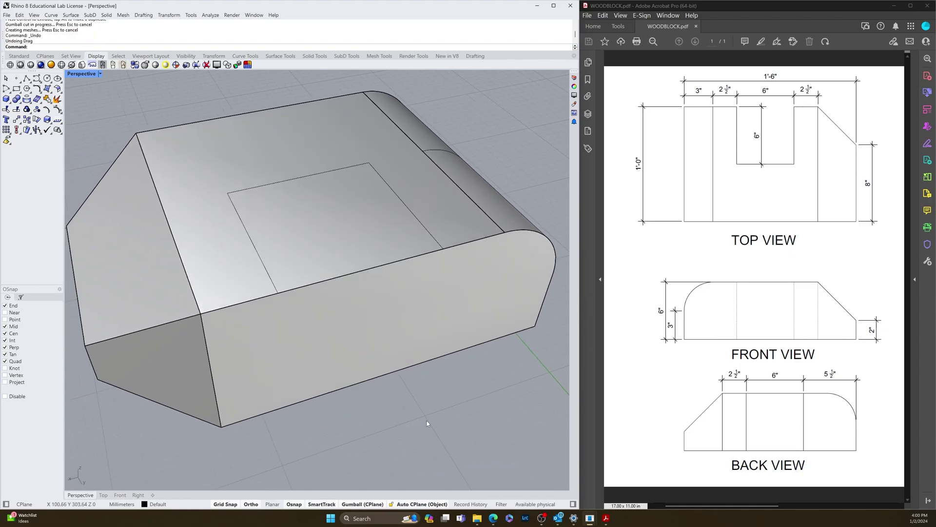
- Cut a shallow pocket into the block's top face by extruding the square partway down with the Gumball
left_click(258, 248)
right_click_drag(286, 227, 340, 221)
left_click(340, 207)
left_click_drag(340, 208, 336, 235)
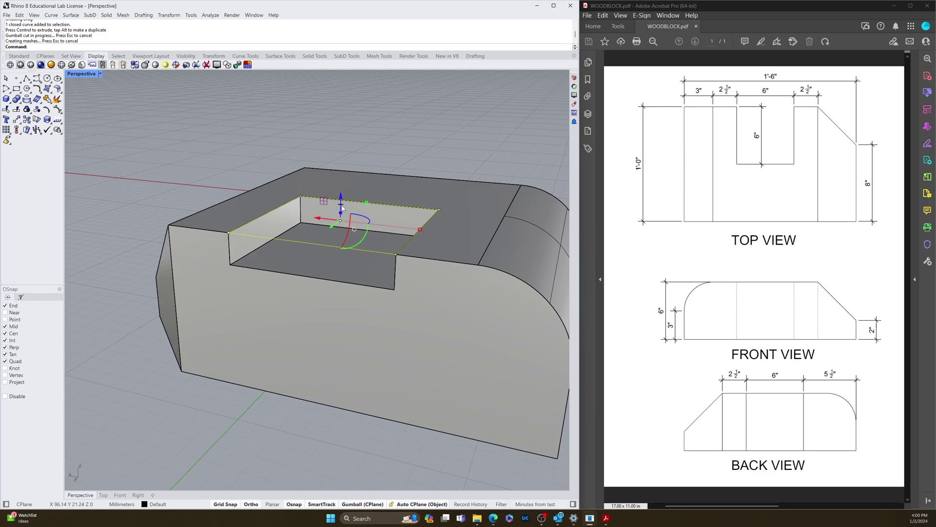
left_click(218, 423)
right_click_drag(300, 323, 336, 379)
right_click_drag(343, 320, 411, 335)
right_click_drag(381, 307, 296, 343)
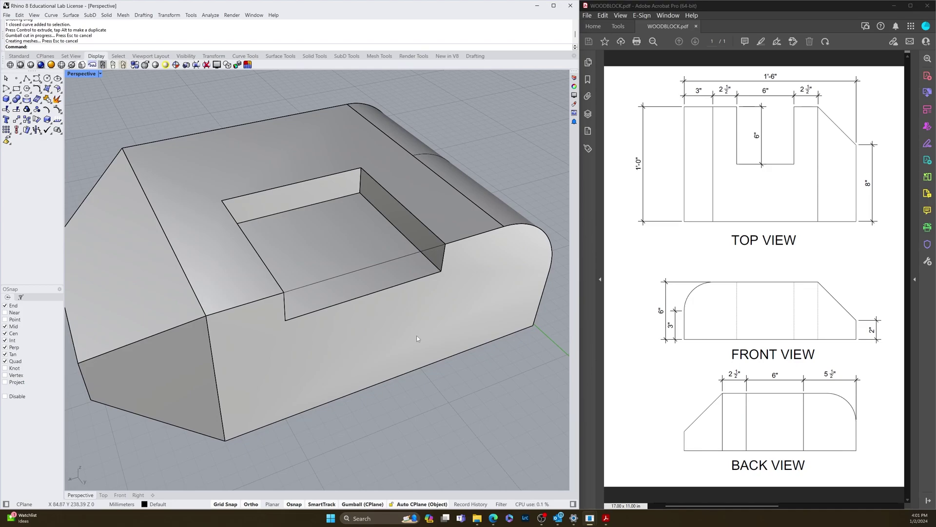
- Deepen the pocket with PushPull by pushing its floor down about 90 mm
type("Presspull")
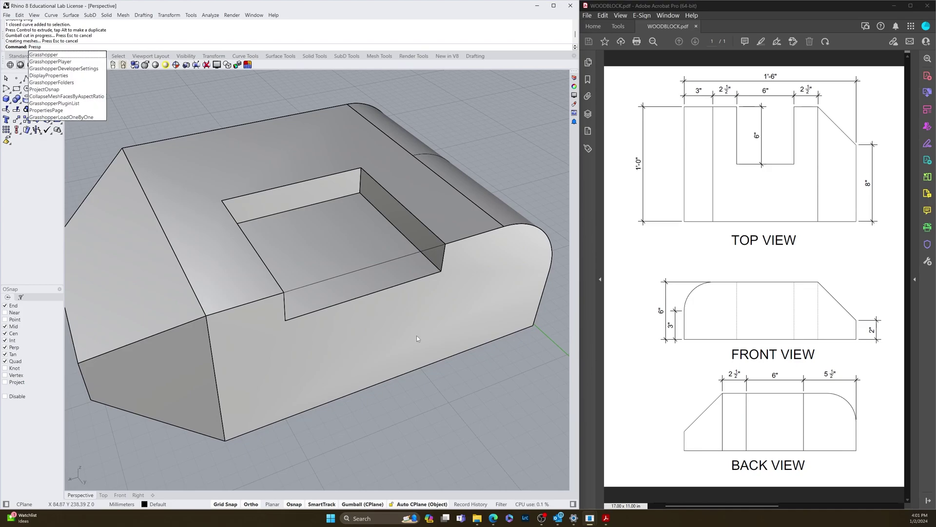
key("Return")
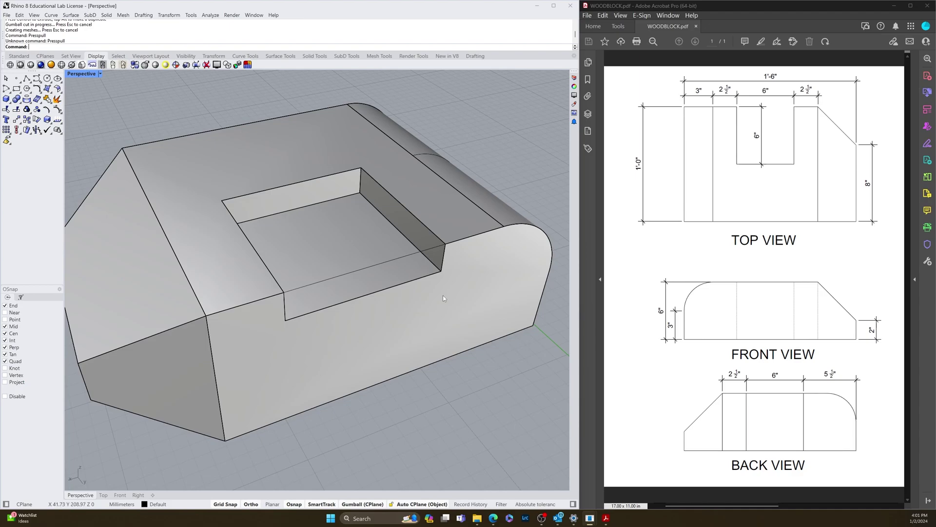
type("PushPull")
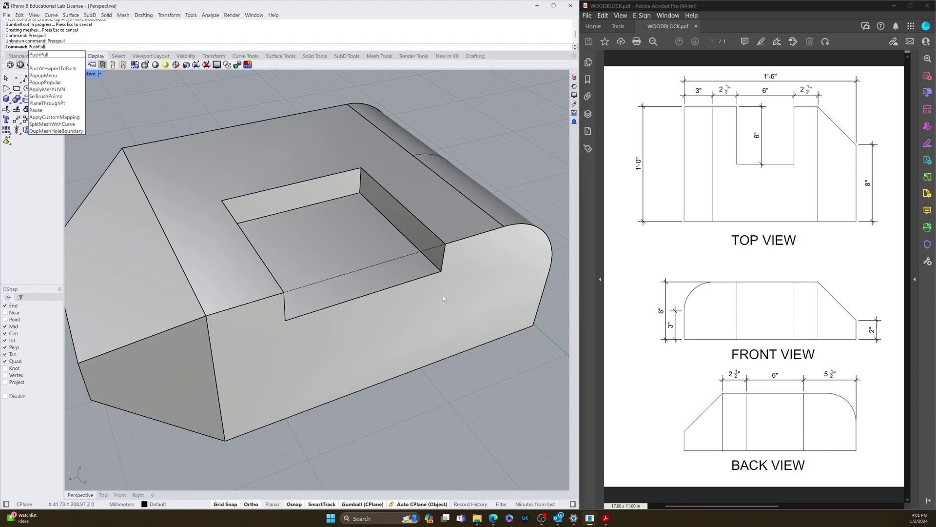
key("Return")
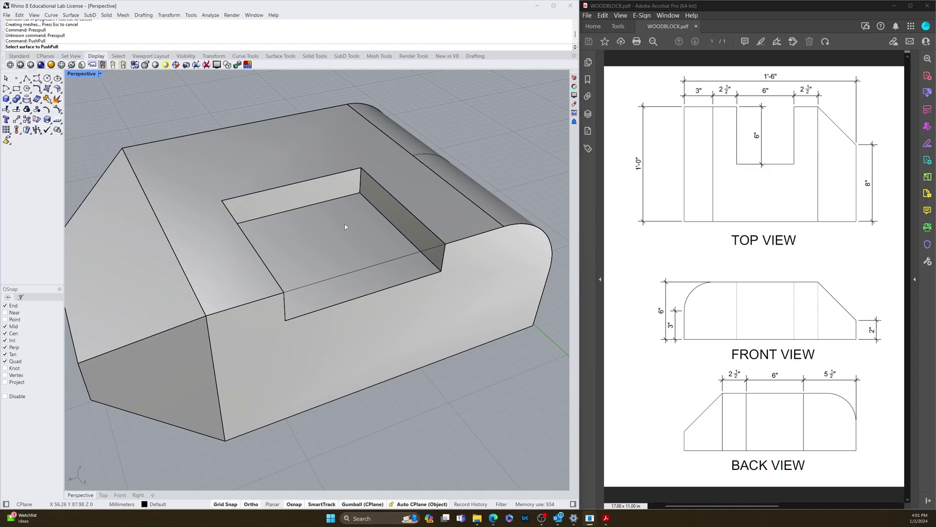
left_click(320, 245)
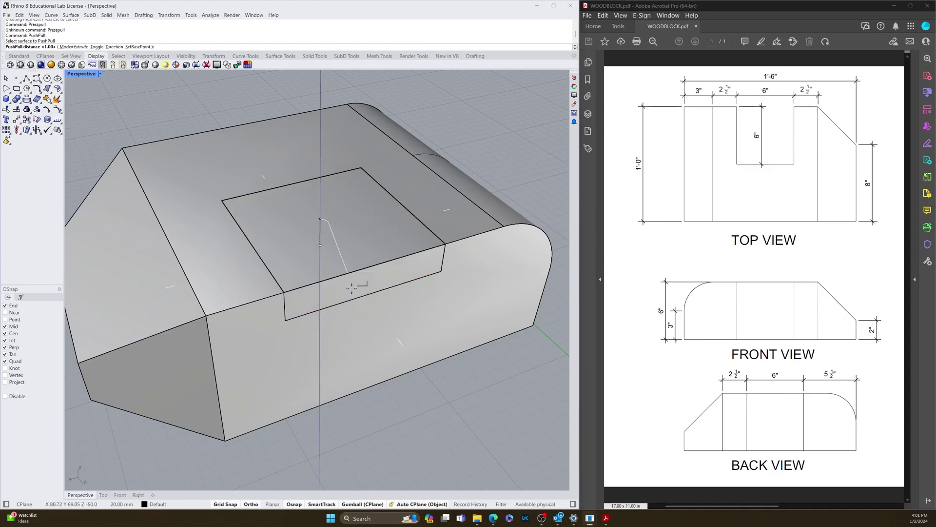
left_click(481, 365)
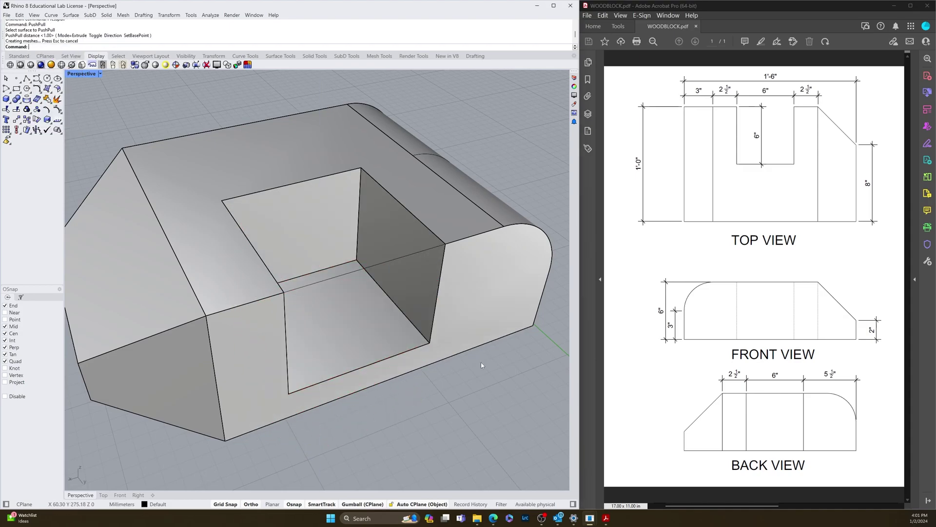
- With PushPull, narrow the pocket about 60 mm from its rounded-end-side wall and push its floor out through the block's bottom
right_click(330, 321)
left_click(407, 278)
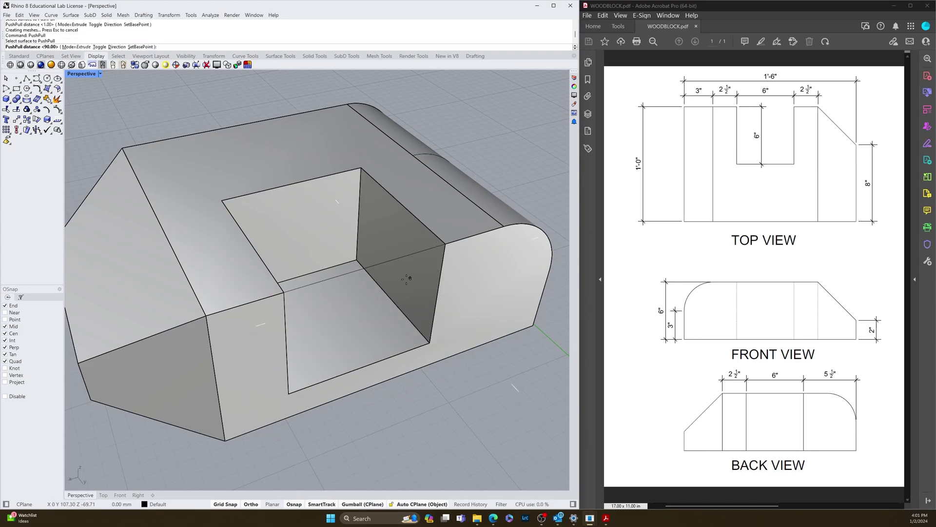
left_click(360, 294)
key("Return")
left_click(341, 326)
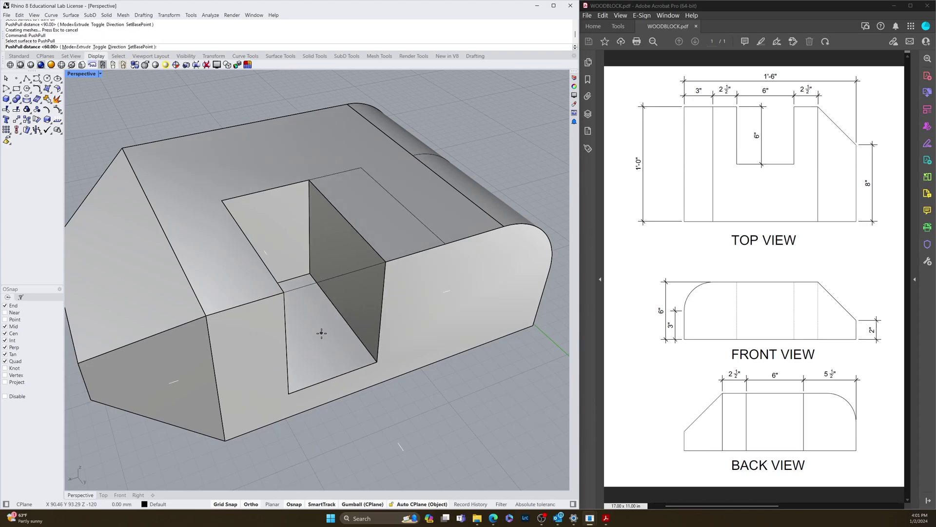
left_click(509, 433)
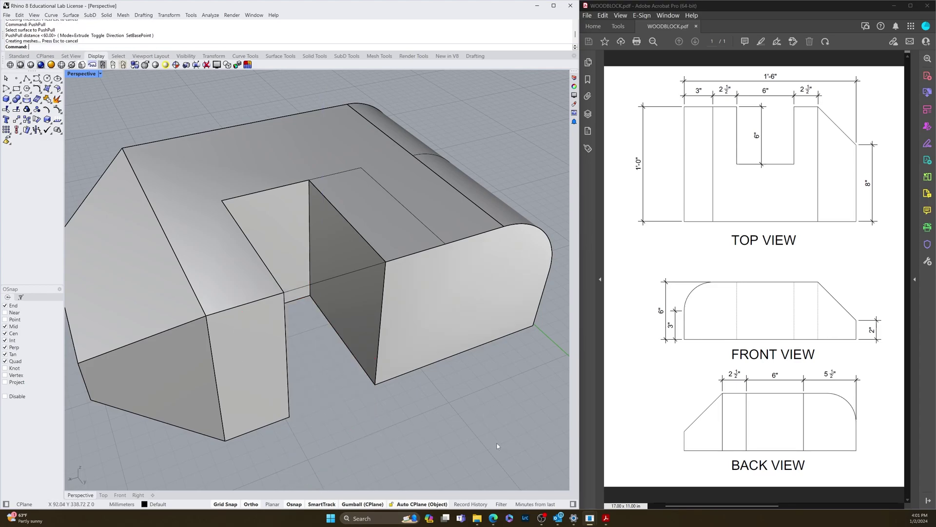
- Undo the PushPull edits and the pocket cut to restore the uncut block
key("ctrl+z")
key("ctrl+z")
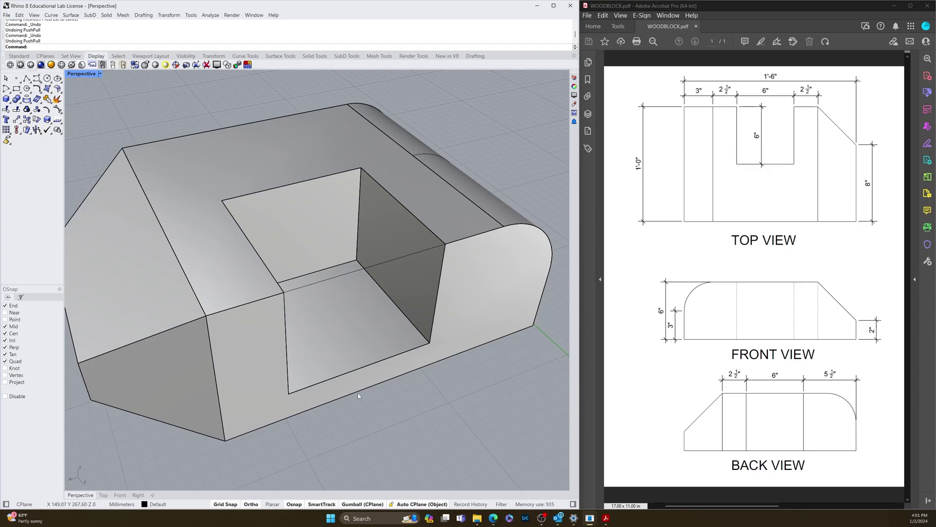
key("ctrl+z")
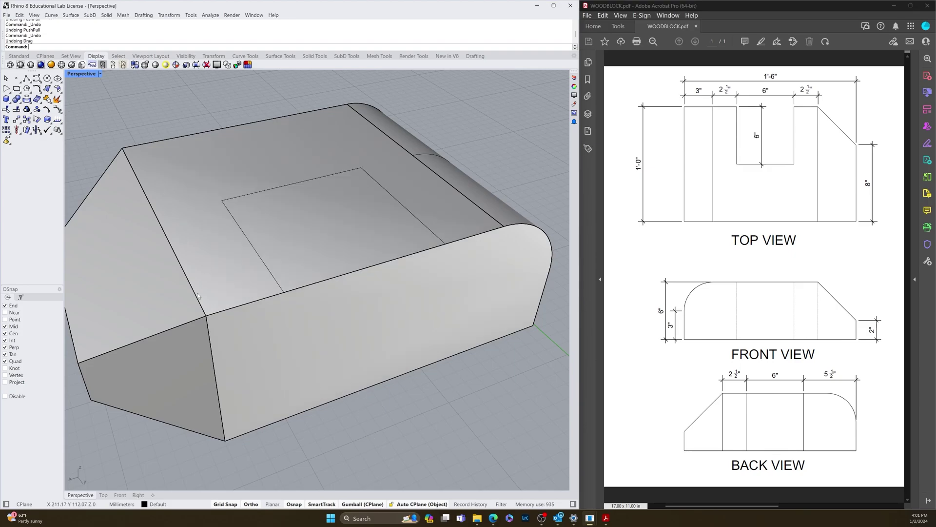
- Select the whole block and its individual side faces to examine how Auto CPlane realigns the grid, and clear the selection
right_click_drag(196, 248, 416, 294)
left_click(343, 268)
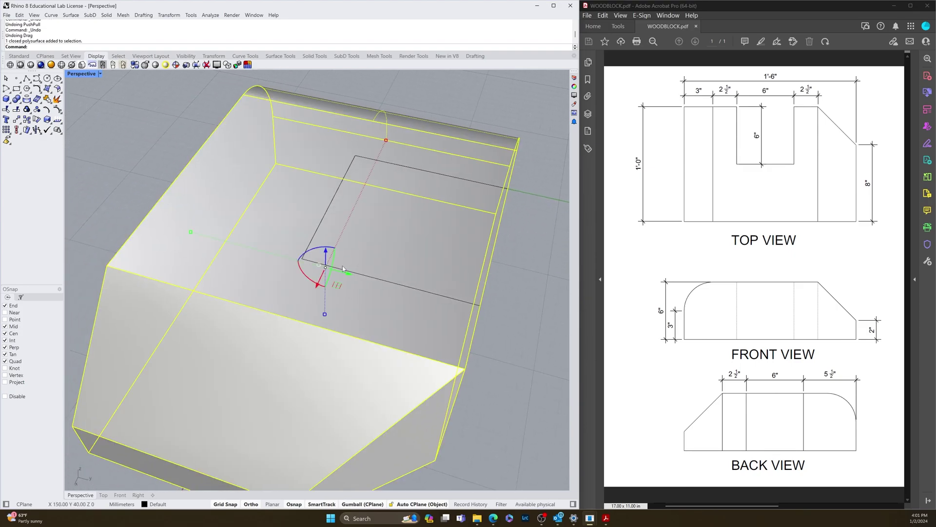
key("Escape")
left_click(429, 296)
key("Escape")
right_click_drag(536, 465, 510, 408)
left_click(195, 347, "ctrl+shift")
right_click_drag(386, 354, 272, 361)
left_click(326, 367, "ctrl+shift")
key("Escape")
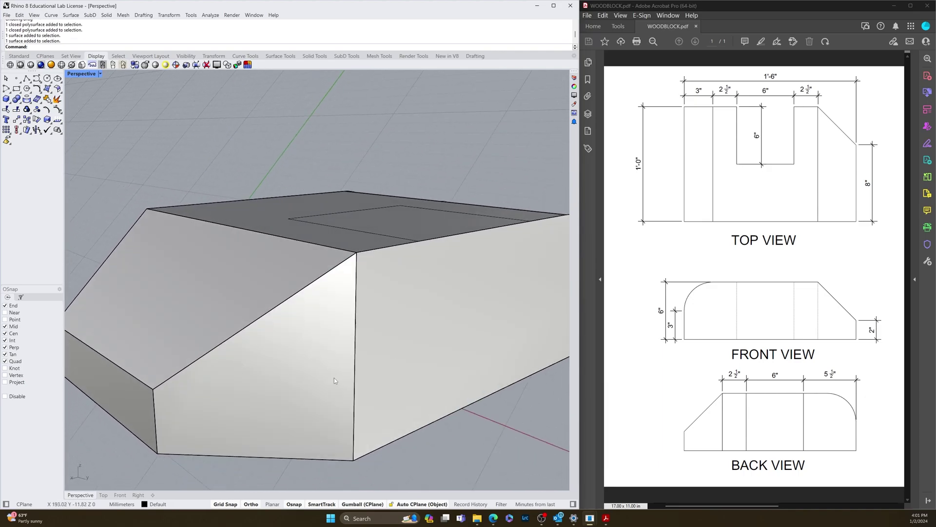
- With Auto CPlane off, set the construction plane to the notch-side vertical face using CPlane Object, and switch Auto CPlane back on
left_click(421, 503)
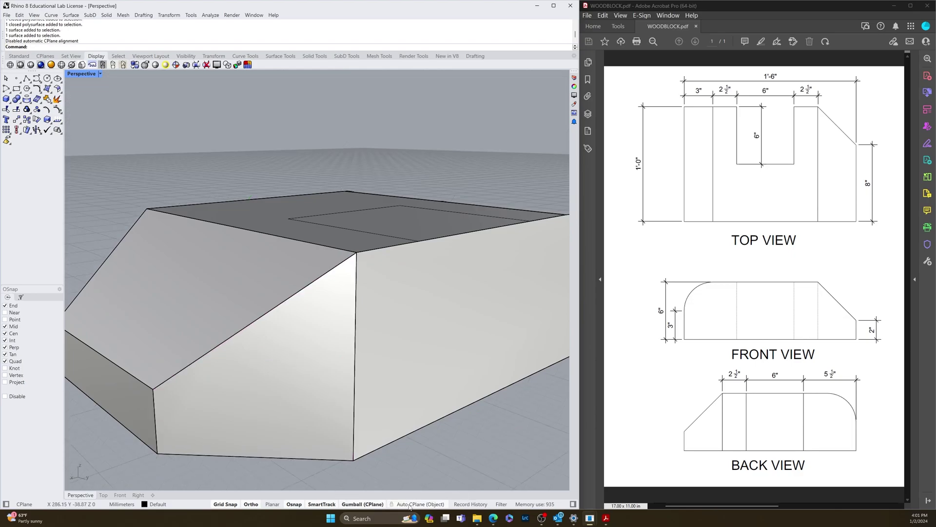
scroll(328, 418, "down", 8)
right_click_drag(414, 410, 384, 398)
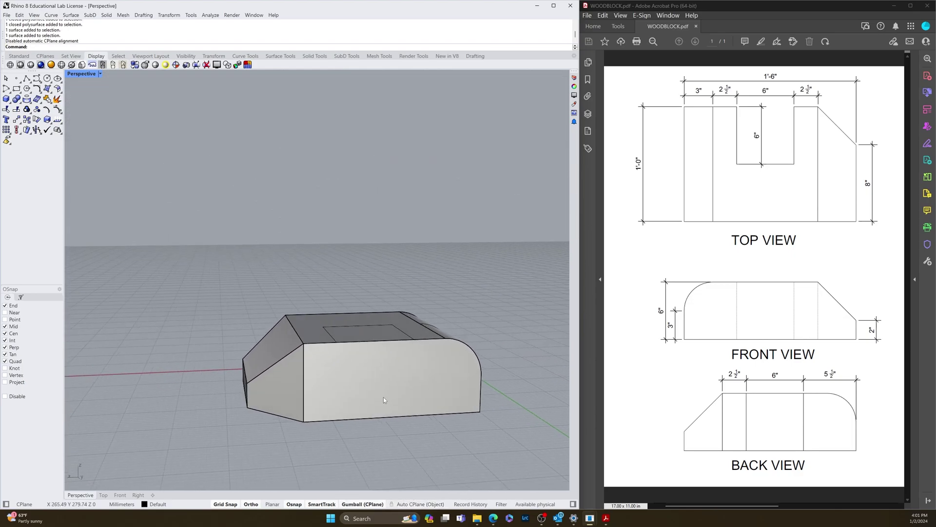
left_click(328, 391, "ctrl+shift")
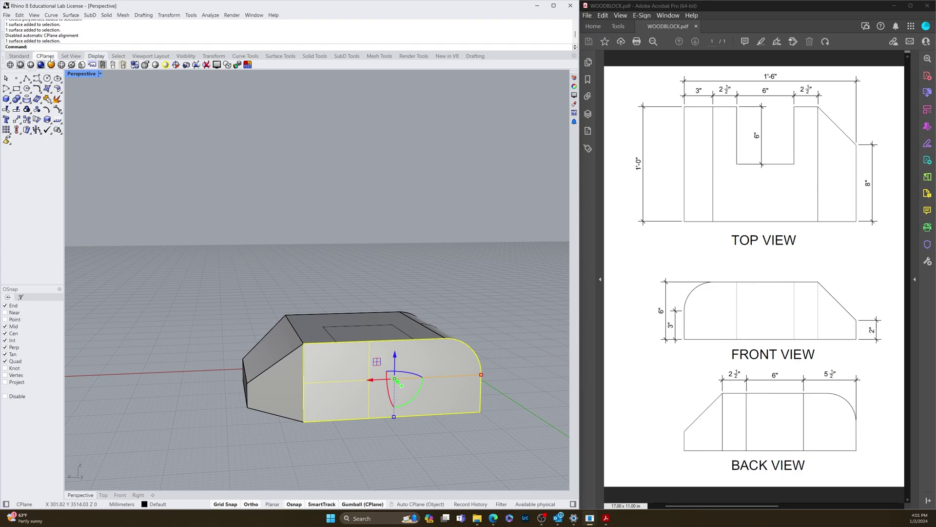
left_click(44, 55)
left_click(31, 65)
right_click_drag(176, 187, 198, 186)
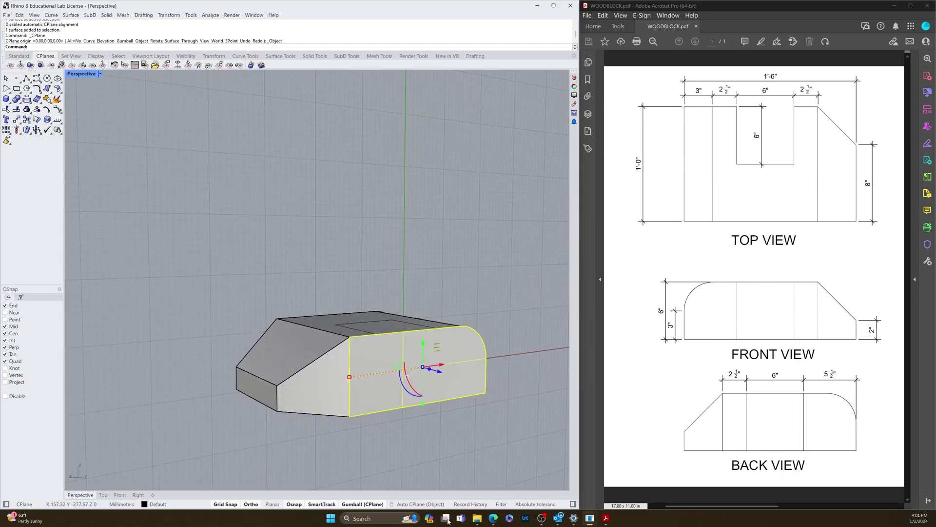
left_click(421, 504)
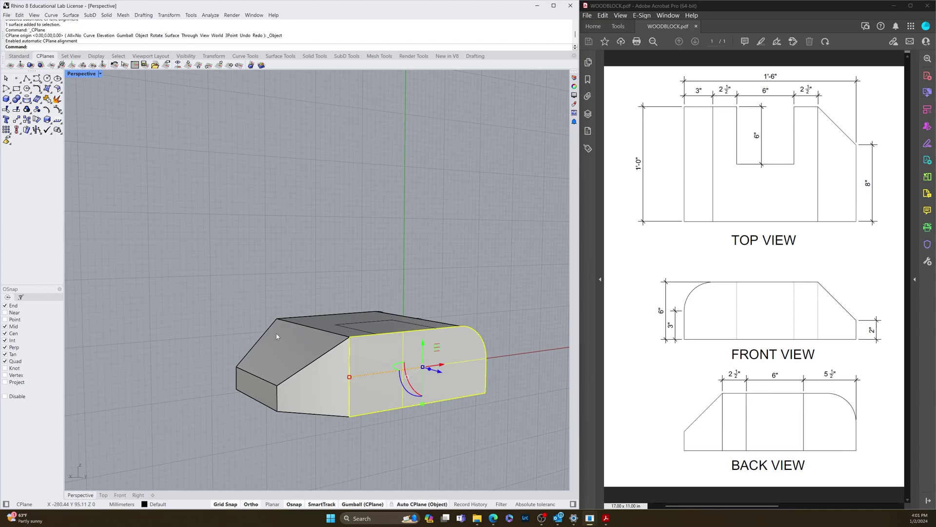
- Select the block's sloped face and its top face in turn to examine how Auto CPlane realigns the grid, clearing each selection
left_click(282, 350, "ctrl+shift")
key("Escape")
right_click_drag(308, 360, 300, 382)
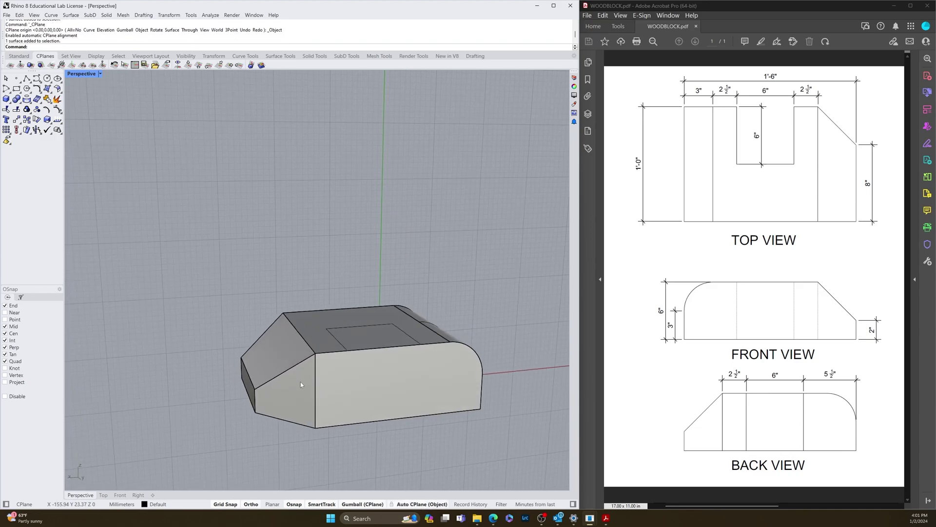
left_click(273, 359, "ctrl+shift")
right_click_drag(234, 315, 258, 283)
scroll(363, 316, "down", 6)
right_click_drag(364, 318, 359, 364)
left_click(419, 398)
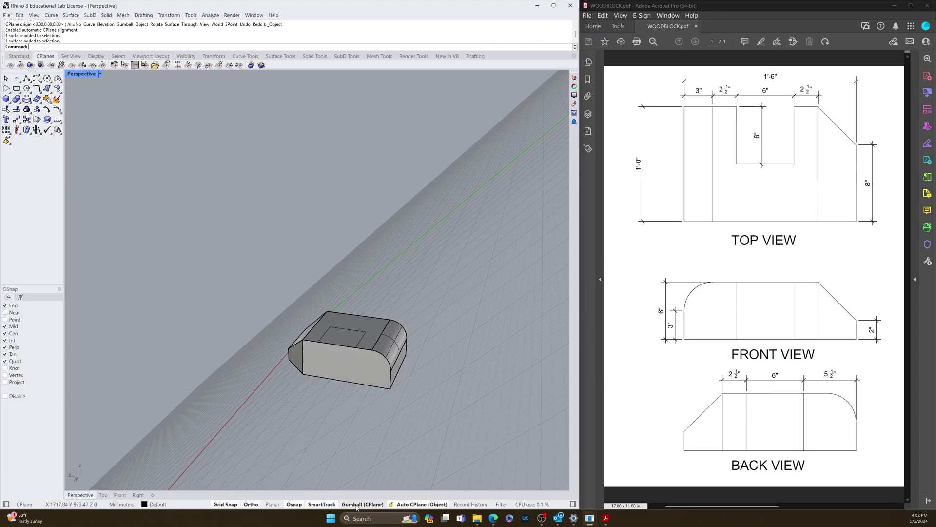
left_click(352, 319, "ctrl+shift")
right_click_drag(195, 388, 271, 410)
left_click(271, 410)
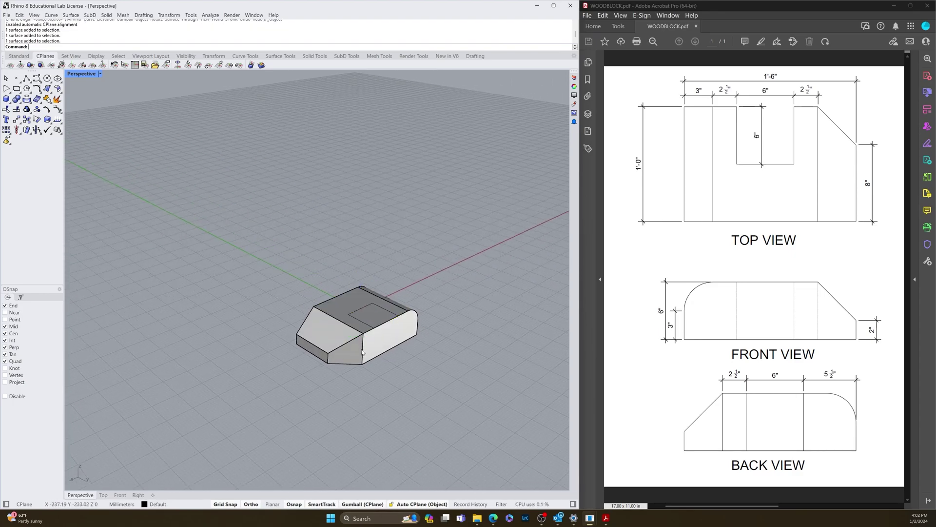
- Try cutting the notch by extruding the top-face rectangle down through the block with the Gumball, and undo the cut
scroll(386, 307, "up", 9)
right_click_drag(277, 356, 292, 372, "shift")
left_click(293, 347)
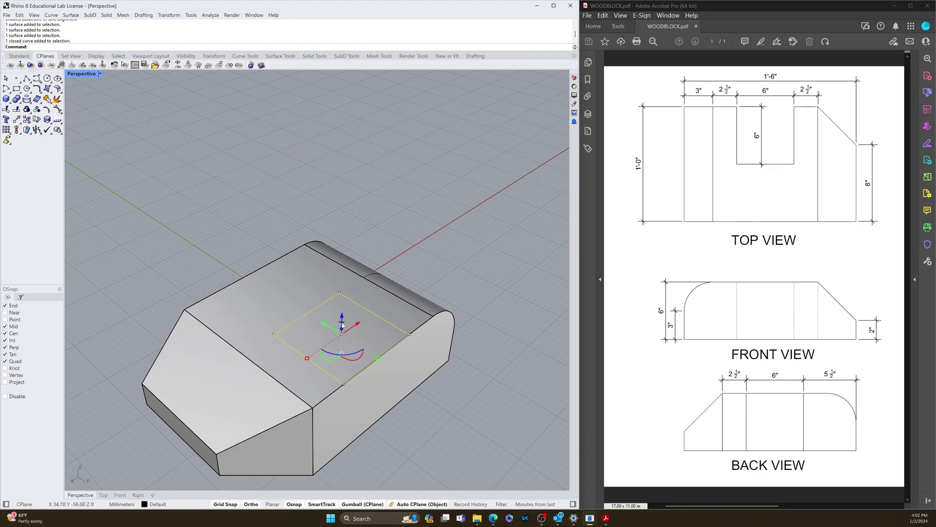
left_click_drag(342, 327, 339, 429)
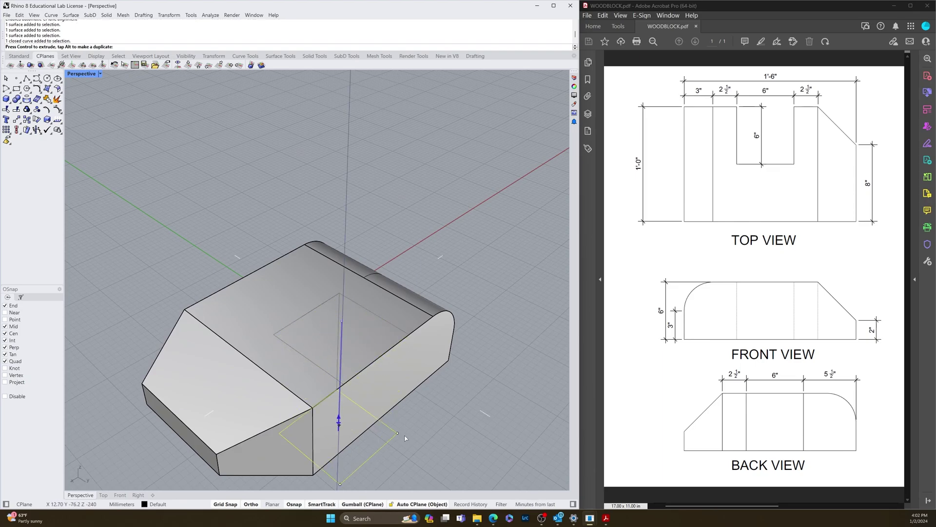
key("ctrl+z")
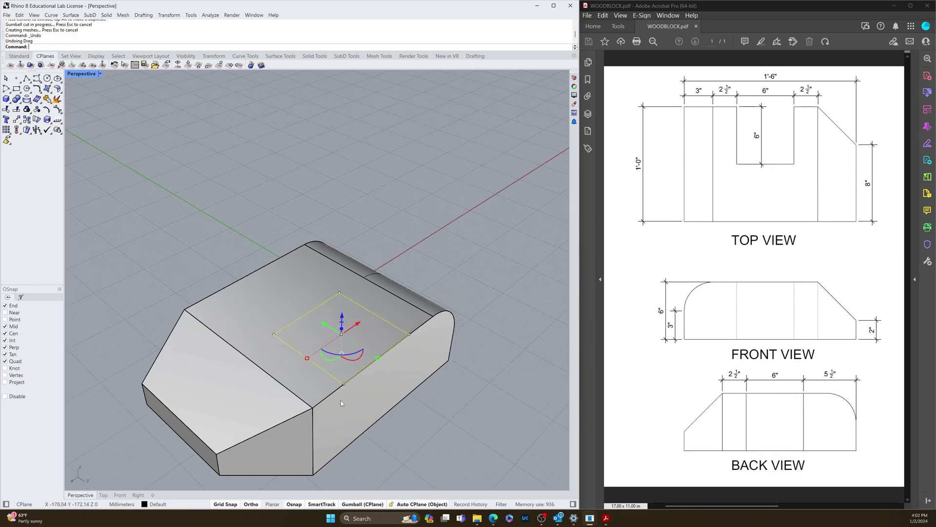
- Extrude the top-face rectangle upward with the Gumball into a tall box standing on the block
left_click_drag(342, 328, 348, 139)
right_click_drag(368, 361, 315, 189)
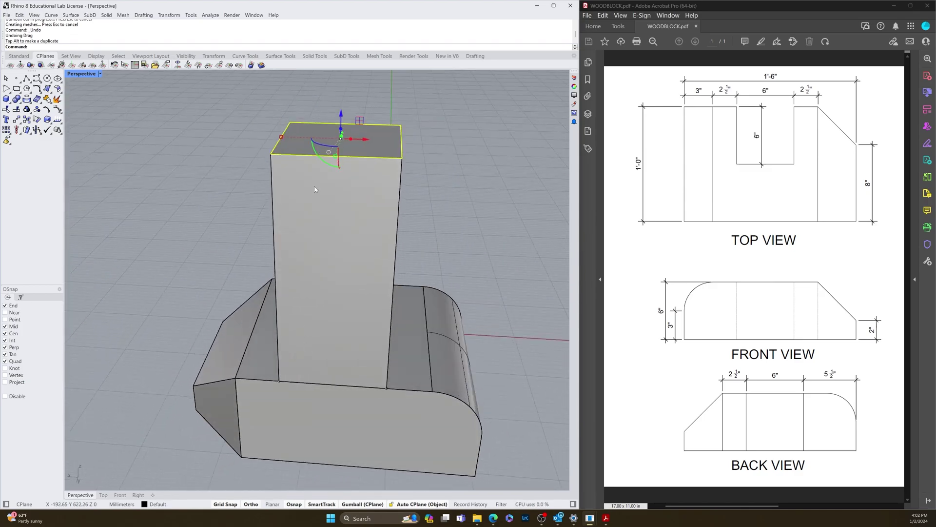
- Try moving the tall box aside as a separate object, and return it to its place over the rectangle
left_click(335, 236)
left_click_drag(318, 276, 264, 327)
right_click_drag(348, 277, 233, 274)
mouse_move(322, 258)
left_mouse_down()
mouse_move(300, 259)
mouse_move(322, 257)
left_mouse_up()
left_click(164, 323)
right_click_drag(165, 323, 371, 402)
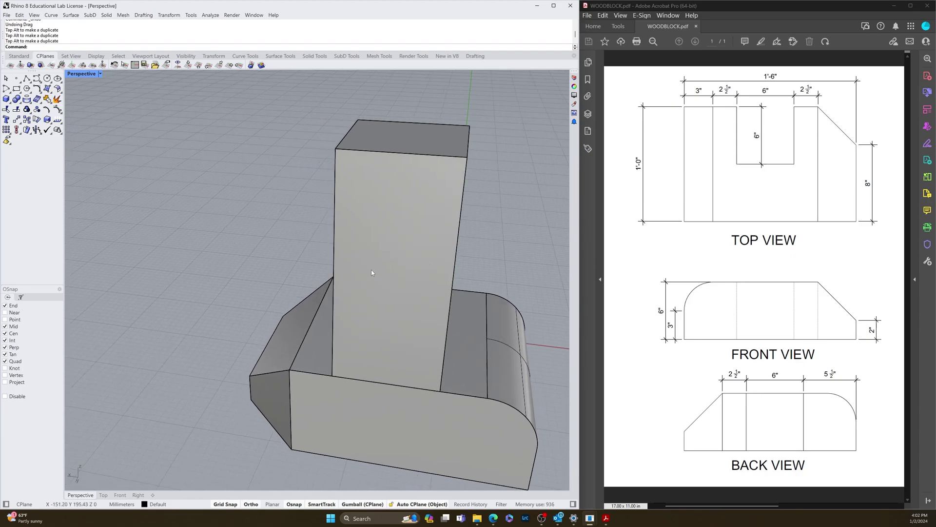
- Lower the tall box vertically so it passes through the block's top and bottom, and clear the selection
right_click_drag(371, 273, 411, 250)
left_click(364, 178)
left_click_drag(380, 222, 376, 360)
left_click(491, 424)
right_click_drag(492, 423, 529, 418)
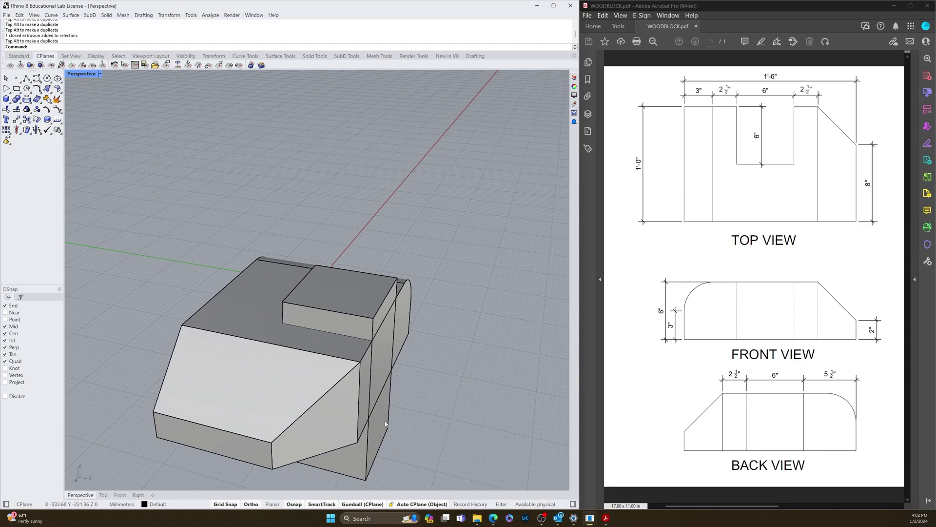
- Subtract the box from the wood block with BooleanDifference to cut the notch
type("BooleanDifference")
key("Return")
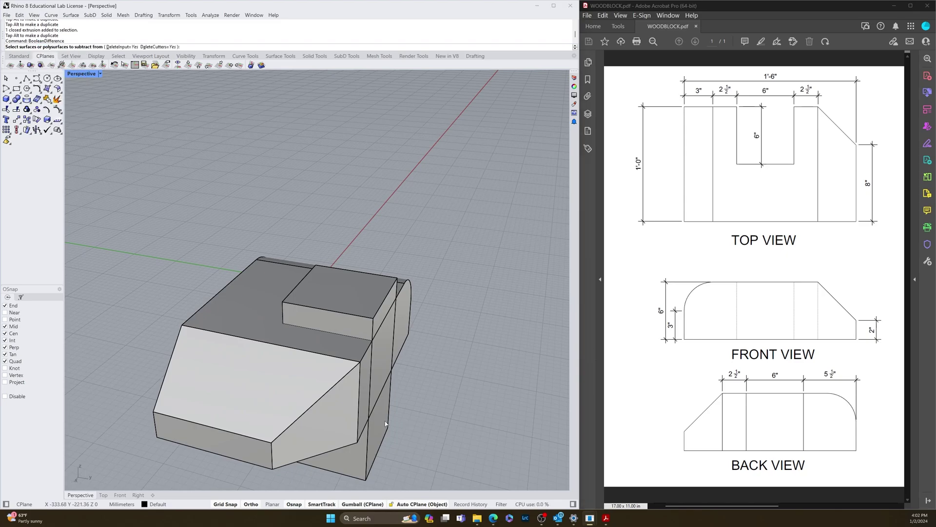
left_click(232, 396)
key("Return")
- Examine the notched block from several sides to check the cut against the drawing
right_click_drag(461, 366, 412, 417)
scroll(365, 385, "down", 8)
scroll(373, 385, "up", 8)
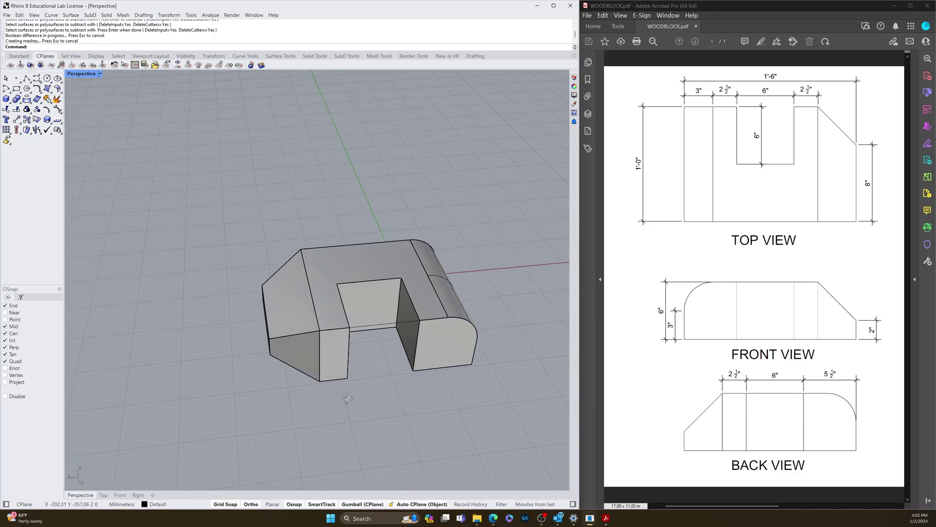
right_click_drag(347, 397, 360, 402)
right_click_drag(253, 381, 328, 384)
scroll(328, 385, "down", 4)
right_click_drag(263, 414, 330, 360)
scroll(287, 404, "down", 8)
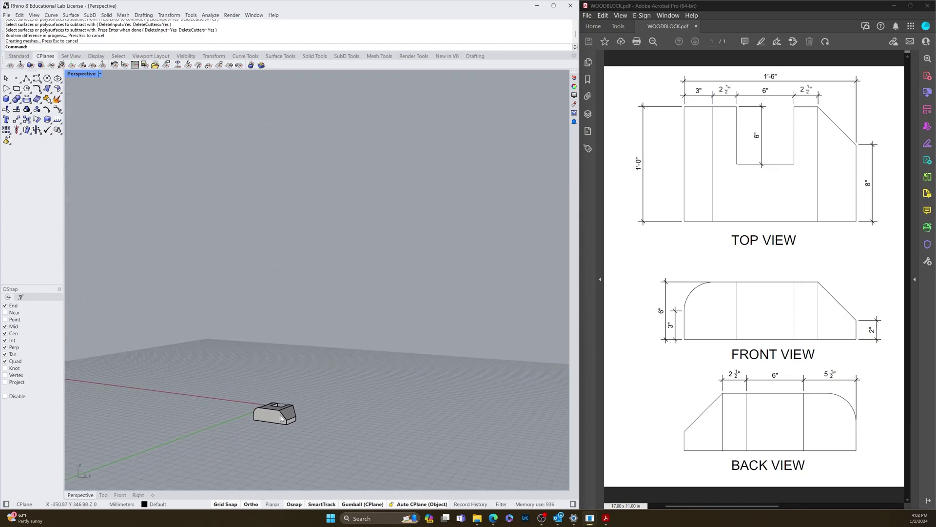
right_click_drag(287, 405, 268, 433)
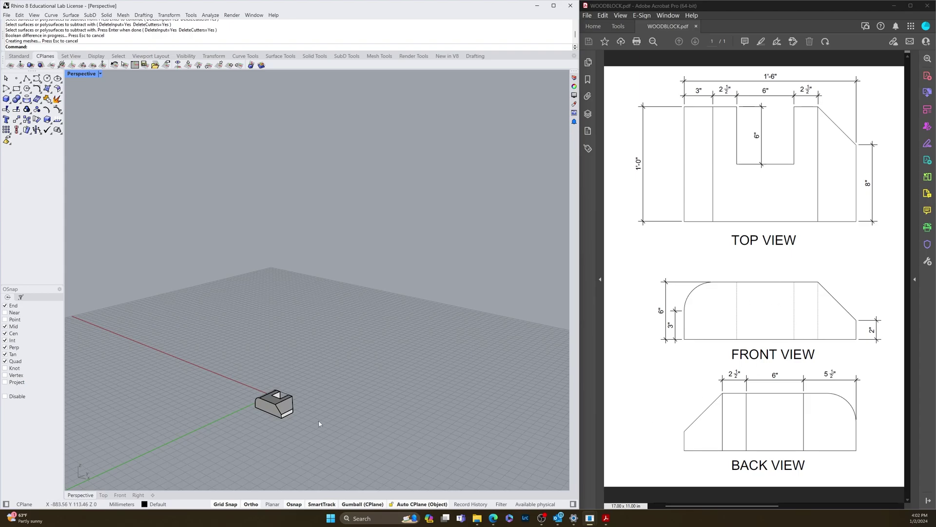
right_click_drag(315, 395, 300, 431)
scroll(301, 379, "up", 3)
scroll(308, 381, "up", 2)
right_click_drag(308, 381, 479, 281)
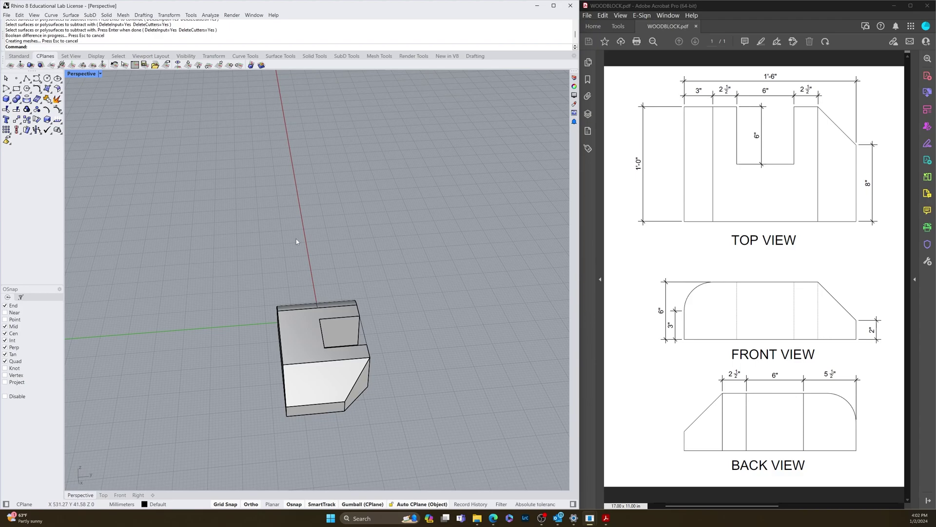